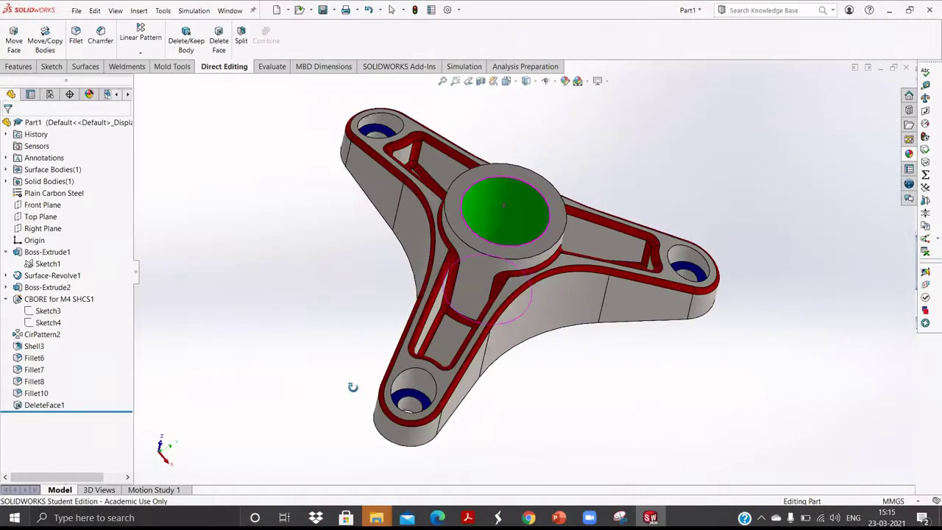
Step: Inspect the three-arm spinner, then switch to the Simulation tools
{"action": "mouse_move", "coordinate": [352, 387]}
{"action": "middle_mouse_down"}
{"action": "mouse_move", "coordinate": [332, 405]}
{"action": "mouse_move", "coordinate": [343, 395]}
{"action": "mouse_move", "coordinate": [317, 398]}
{"action": "mouse_move", "coordinate": [340, 398]}
{"action": "middle_mouse_up"}
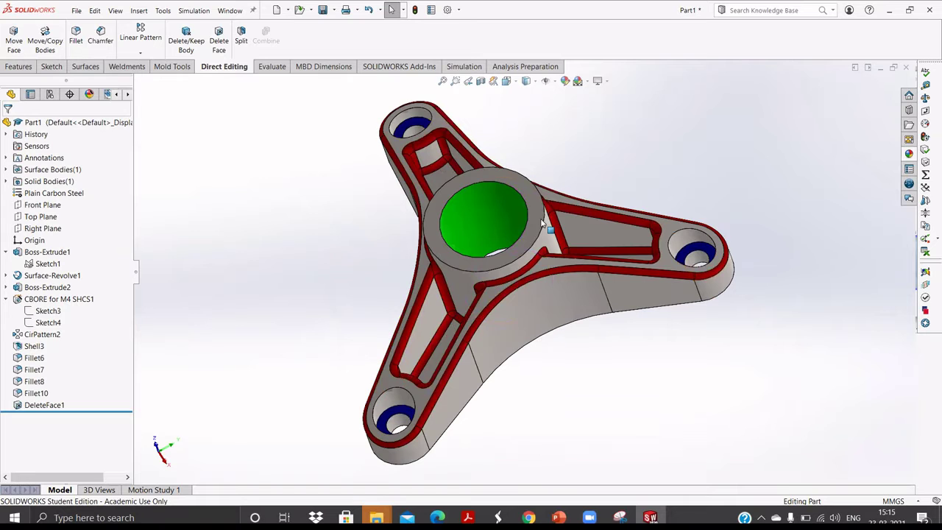
{"action": "scroll", "coordinate": [377, 171], "scroll_direction": "down", "scroll_amount": 3}
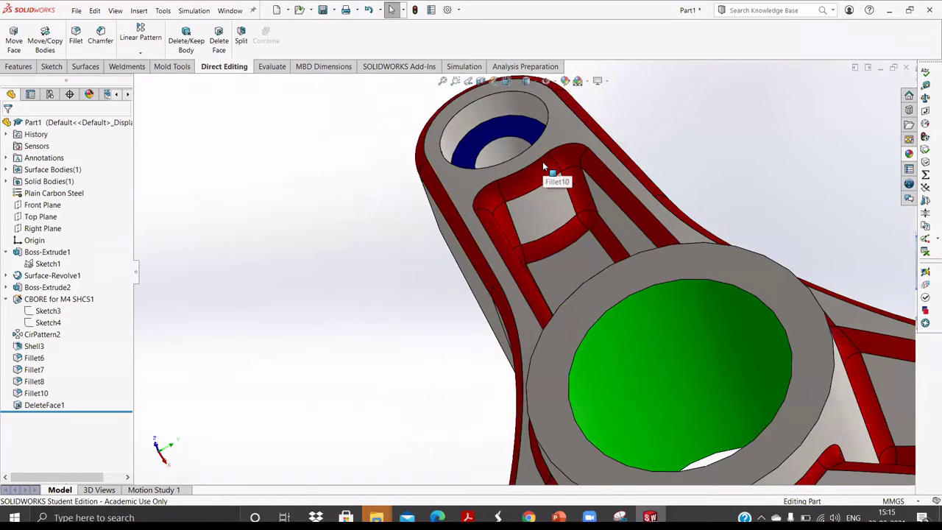
{"action": "scroll", "coordinate": [551, 177], "scroll_direction": "up", "scroll_amount": 2}
{"action": "scroll", "coordinate": [753, 380], "scroll_direction": "up", "scroll_amount": 3}
{"action": "scroll", "coordinate": [740, 383], "scroll_direction": "down", "scroll_amount": 5}
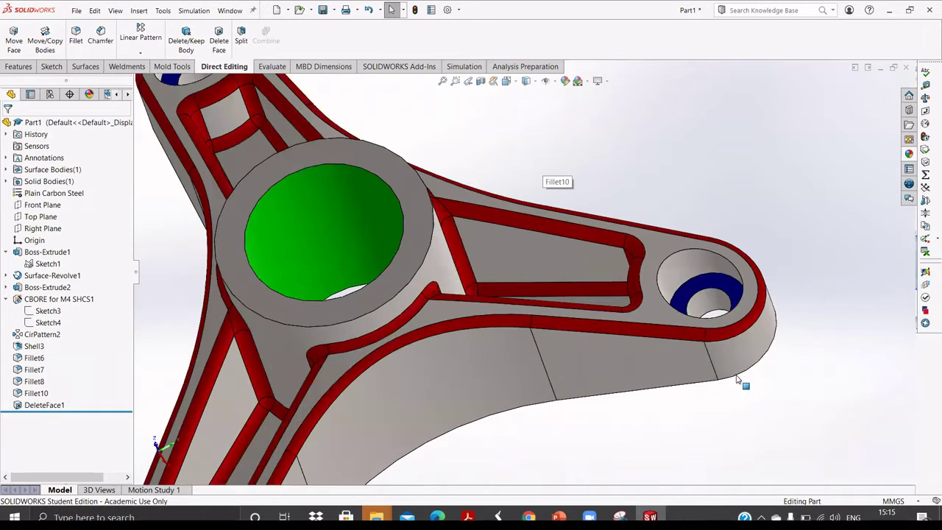
{"action": "scroll", "coordinate": [740, 383], "scroll_direction": "up", "scroll_amount": 3}
{"action": "scroll", "coordinate": [380, 376], "scroll_direction": "down", "scroll_amount": 3}
{"action": "scroll", "coordinate": [397, 427], "scroll_direction": "up", "scroll_amount": 2}
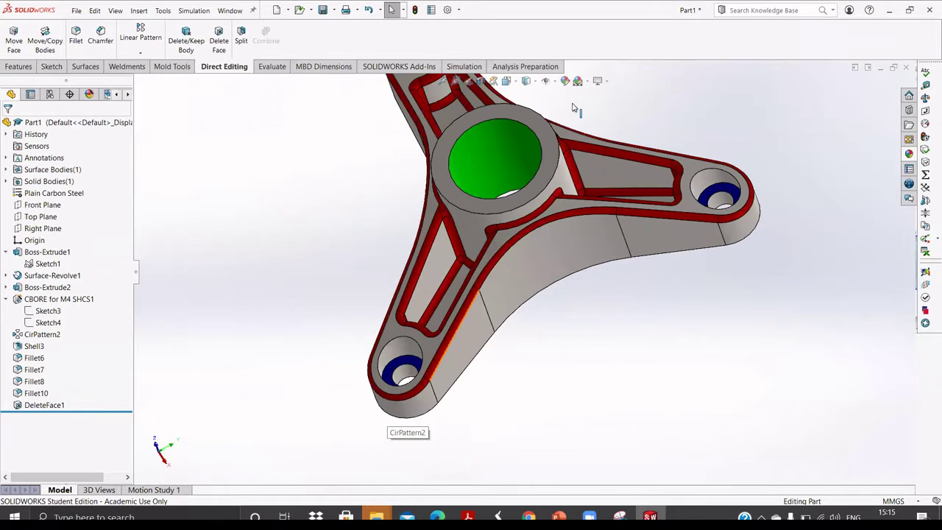
{"action": "scroll", "coordinate": [397, 426], "scroll_direction": "up", "scroll_amount": 2}
{"action": "scroll", "coordinate": [561, 190], "scroll_direction": "down", "scroll_amount": 1}
{"action": "scroll", "coordinate": [561, 190], "scroll_direction": "down", "scroll_amount": 2}
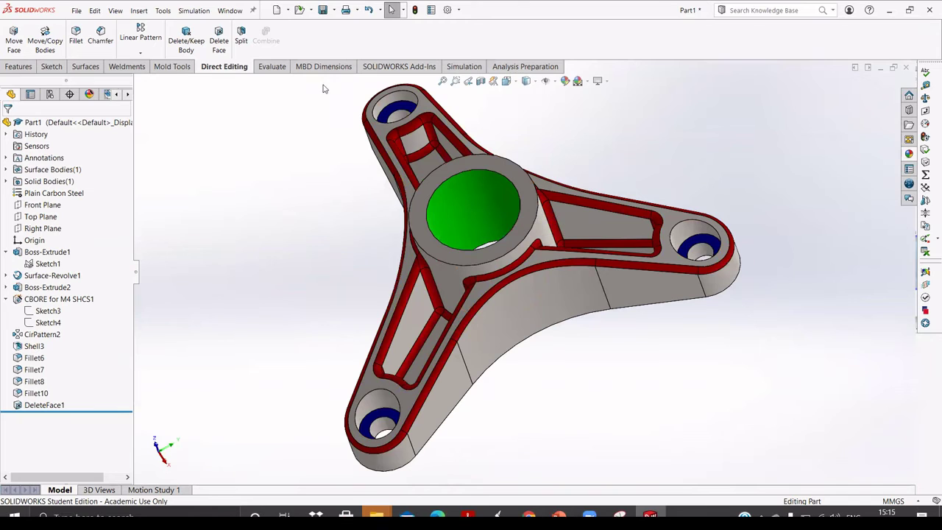
{"action": "left_click", "coordinate": [460, 66]}
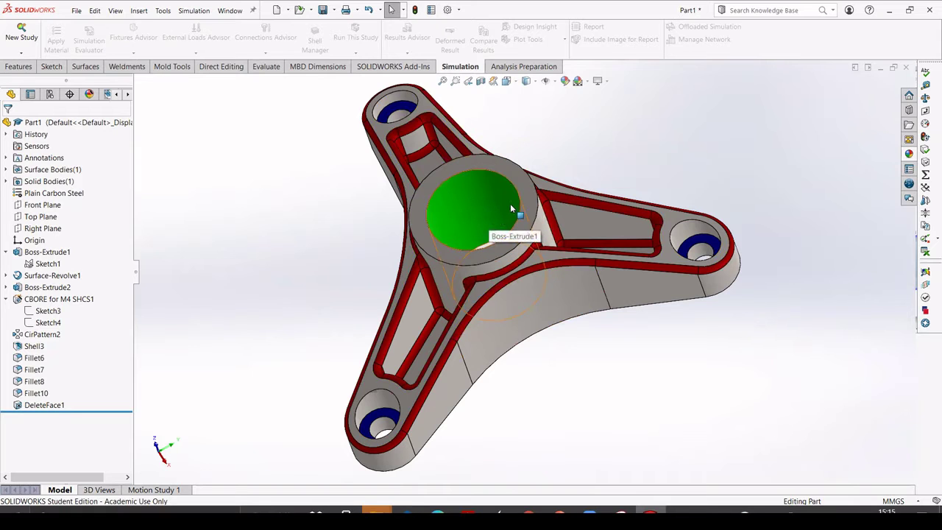
Step: Start deleting Boss-Extrude1 but cancel at the confirmation so the feature stays, then reorient the view
{"action": "scroll", "coordinate": [410, 121], "scroll_direction": "down", "scroll_amount": 2}
{"action": "scroll", "coordinate": [424, 138], "scroll_direction": "down", "scroll_amount": 2}
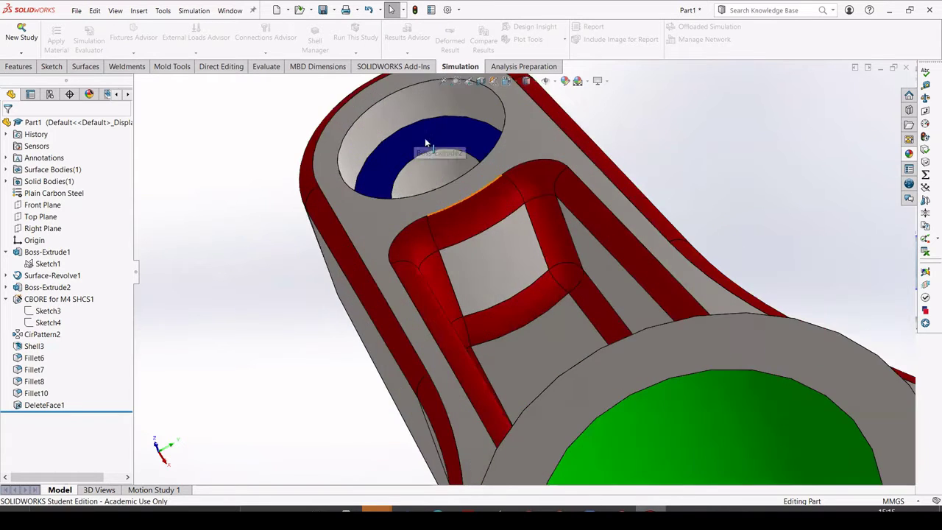
{"action": "scroll", "coordinate": [431, 147], "scroll_direction": "up", "scroll_amount": 3}
{"action": "scroll", "coordinate": [515, 287], "scroll_direction": "up", "scroll_amount": 2}
{"action": "scroll", "coordinate": [580, 437], "scroll_direction": "up", "scroll_amount": 1}
{"action": "scroll", "coordinate": [581, 437], "scroll_direction": "up", "scroll_amount": 2}
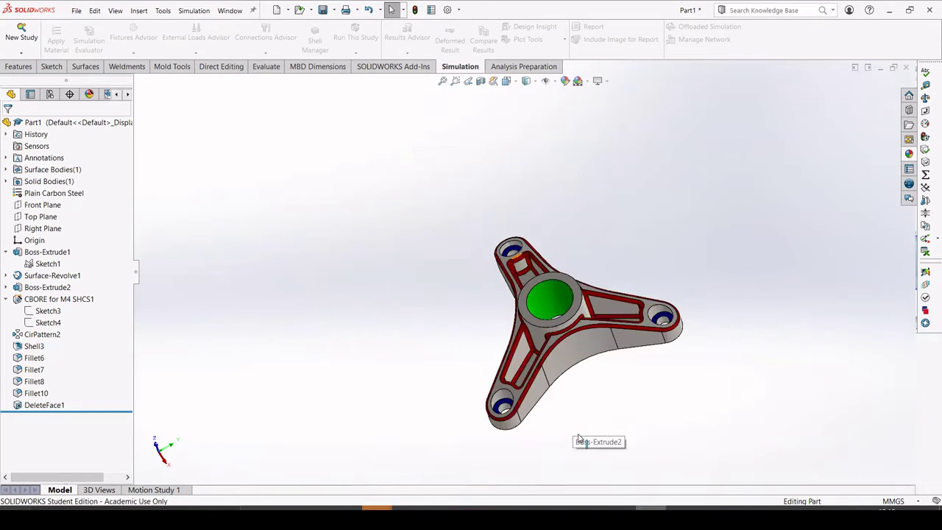
{"action": "scroll", "coordinate": [544, 392], "scroll_direction": "down", "scroll_amount": 2}
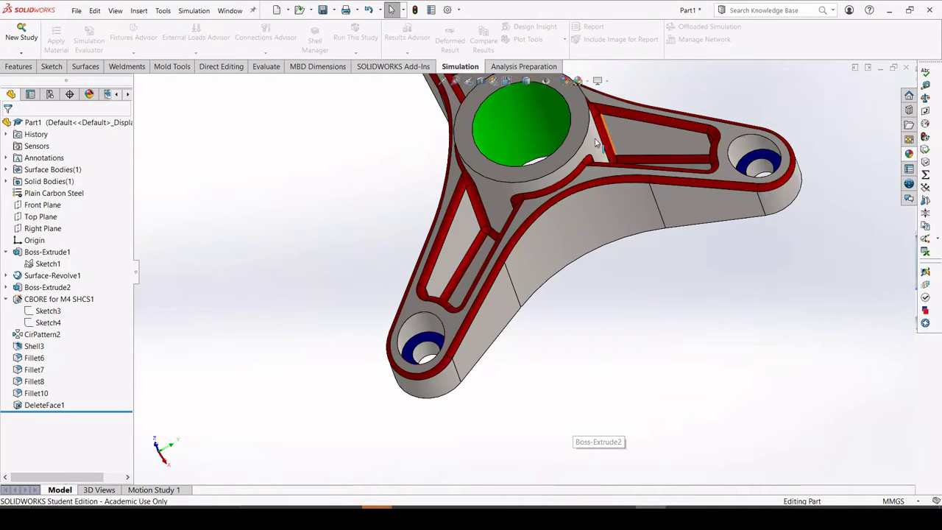
{"action": "scroll", "coordinate": [548, 123], "scroll_direction": "up", "scroll_amount": 2}
{"action": "scroll", "coordinate": [527, 312], "scroll_direction": "down", "scroll_amount": 3}
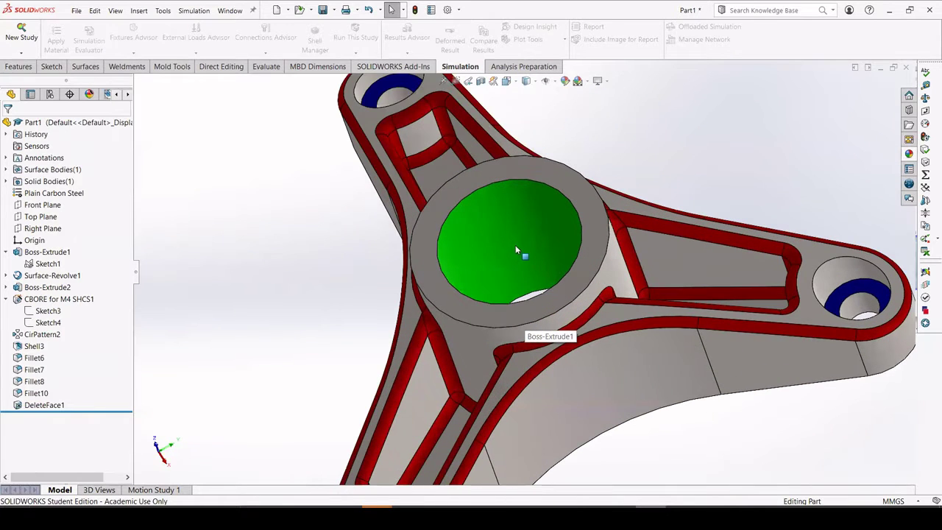
{"action": "left_click", "coordinate": [497, 237]}
{"action": "key", "text": "Delete"}
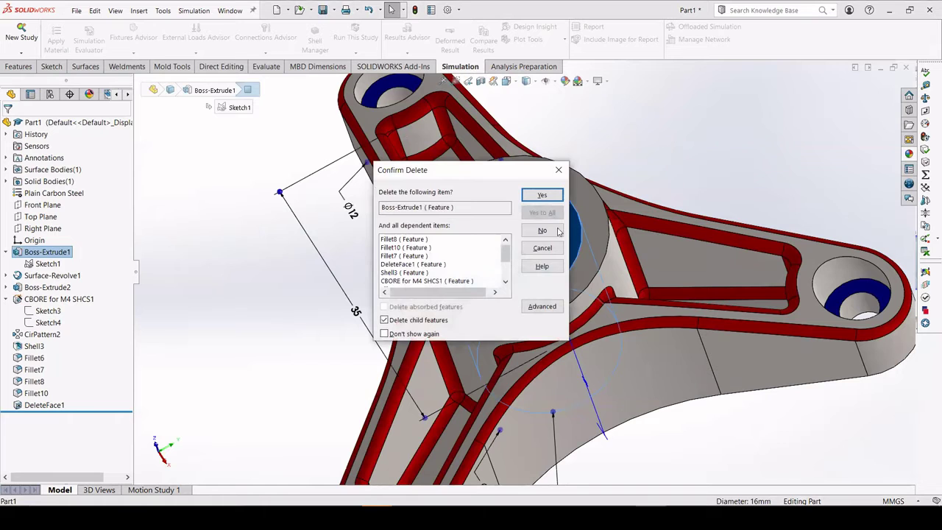
{"action": "left_click", "coordinate": [558, 170]}
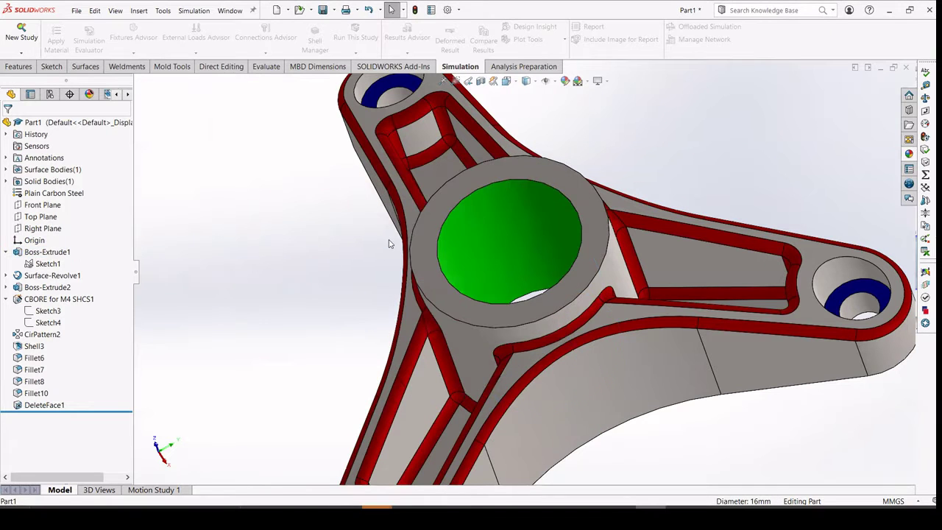
{"action": "scroll", "coordinate": [515, 280], "scroll_direction": "up", "scroll_amount": 3}
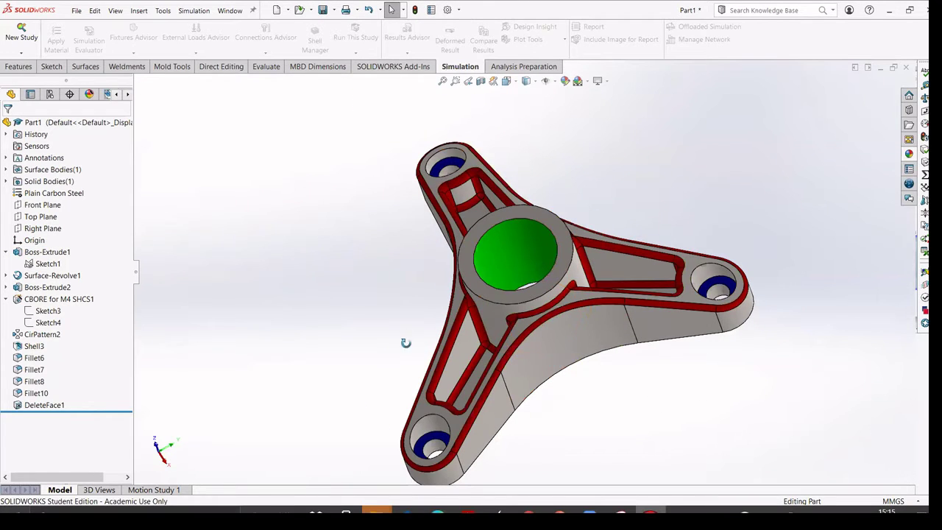
{"action": "middle_click_drag", "start_coordinate": [406, 342], "coordinate": [472, 309]}
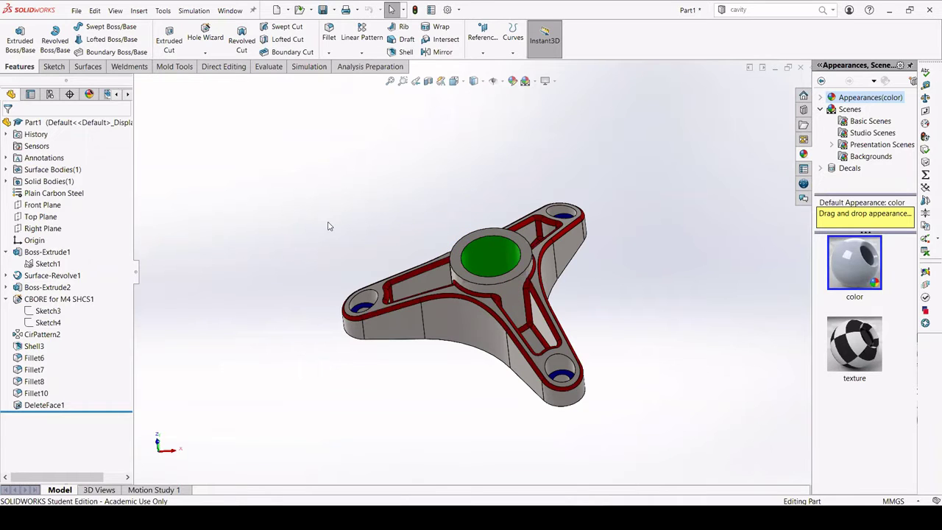
Step: Orbit the spinner to a new angle with the appearances and scenes pane shown
{"action": "mouse_move", "coordinate": [330, 222]}
{"action": "middle_mouse_down"}
{"action": "mouse_move", "coordinate": [334, 213]}
{"action": "mouse_move", "coordinate": [322, 252]}
{"action": "mouse_move", "coordinate": [340, 192]}
{"action": "mouse_move", "coordinate": [376, 242]}
{"action": "middle_mouse_up"}
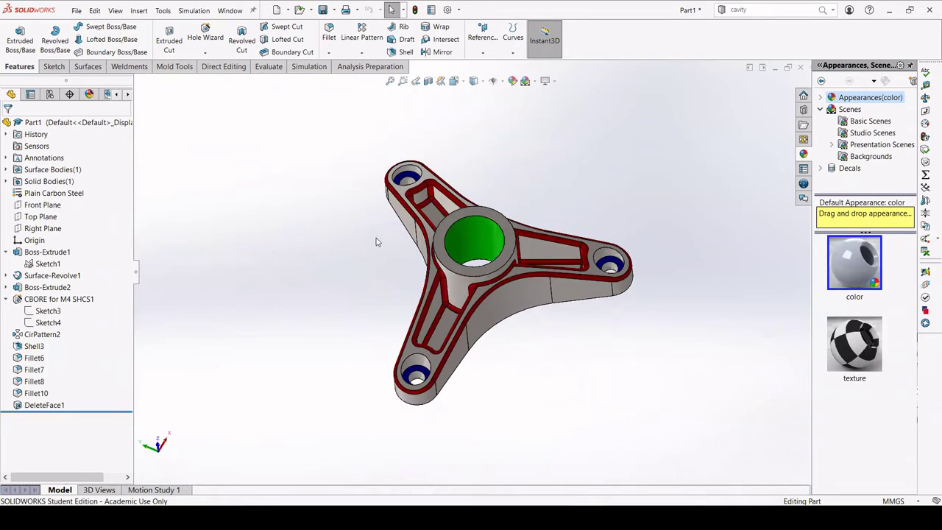
Step: From the Simulation tab, create a New Study of type Static named Static 1
{"action": "left_click", "coordinate": [306, 67]}
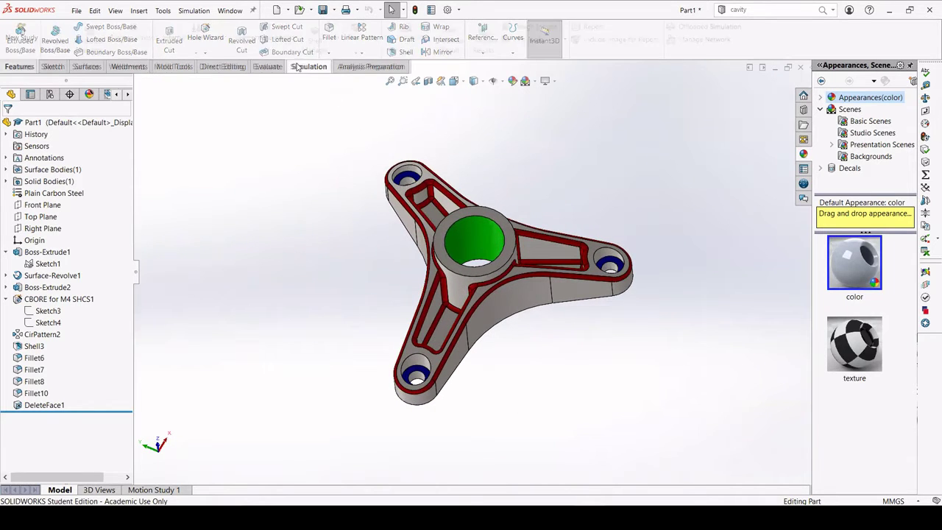
{"action": "left_click", "coordinate": [16, 36]}
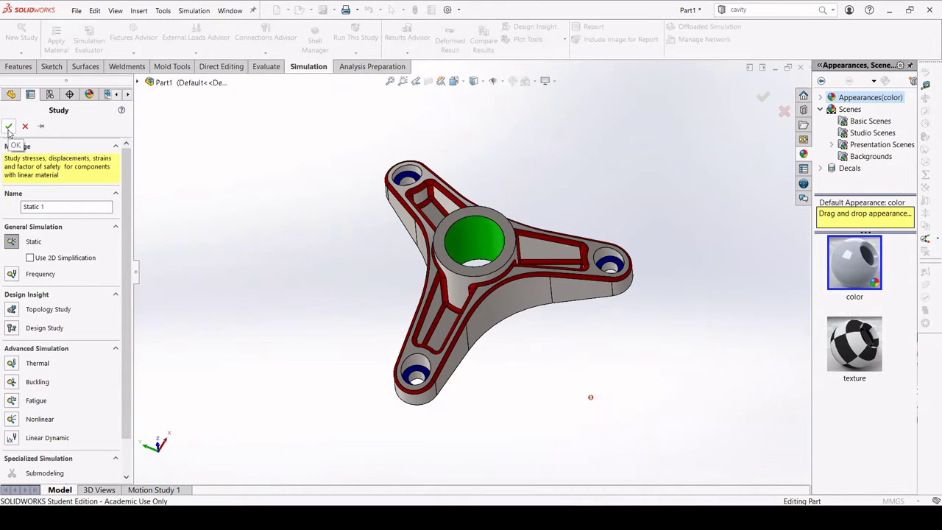
{"action": "left_click", "coordinate": [8, 127]}
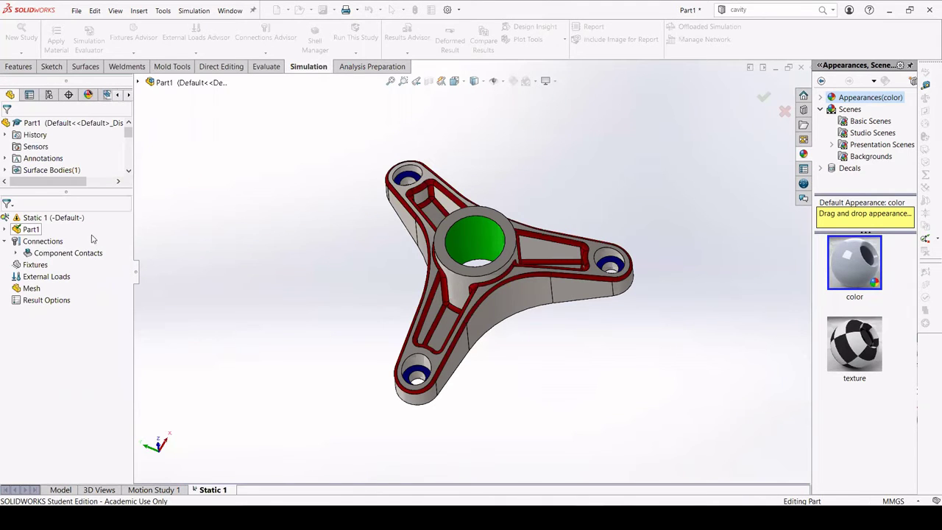
Step: Begin a Fixed Geometry fixture, picking the upper-left hole's counterbore face
{"action": "right_click", "coordinate": [37, 270]}
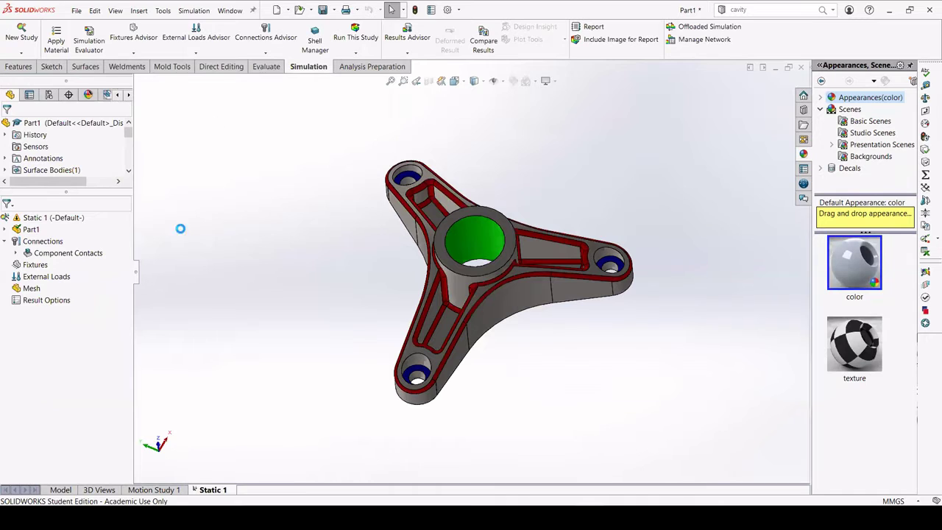
{"action": "right_click", "coordinate": [39, 270]}
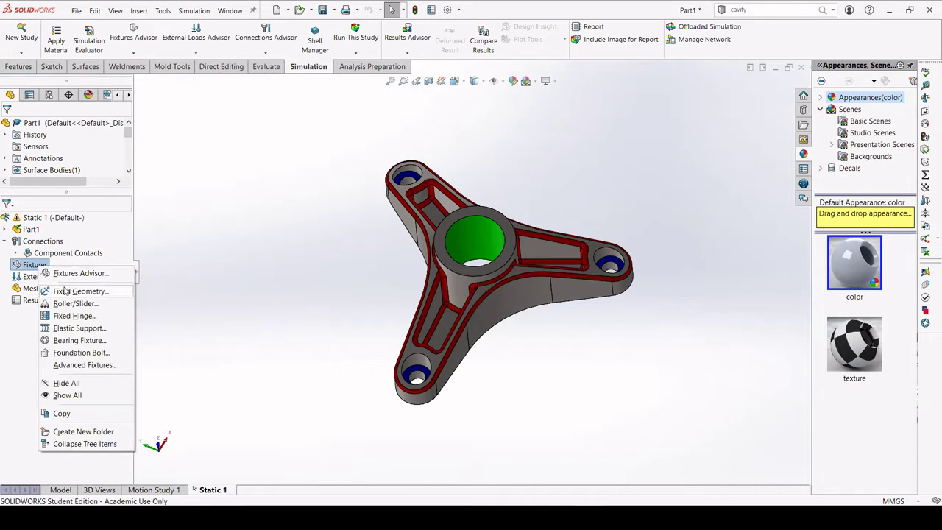
{"action": "left_click", "coordinate": [64, 291]}
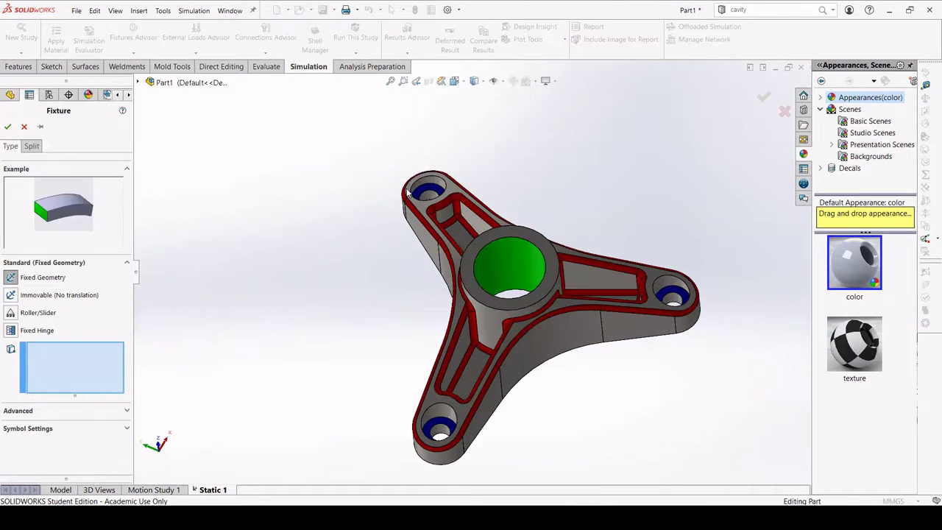
{"action": "scroll", "coordinate": [439, 198], "scroll_direction": "down", "scroll_amount": 5}
{"action": "scroll", "coordinate": [438, 199], "scroll_direction": "down", "scroll_amount": 3}
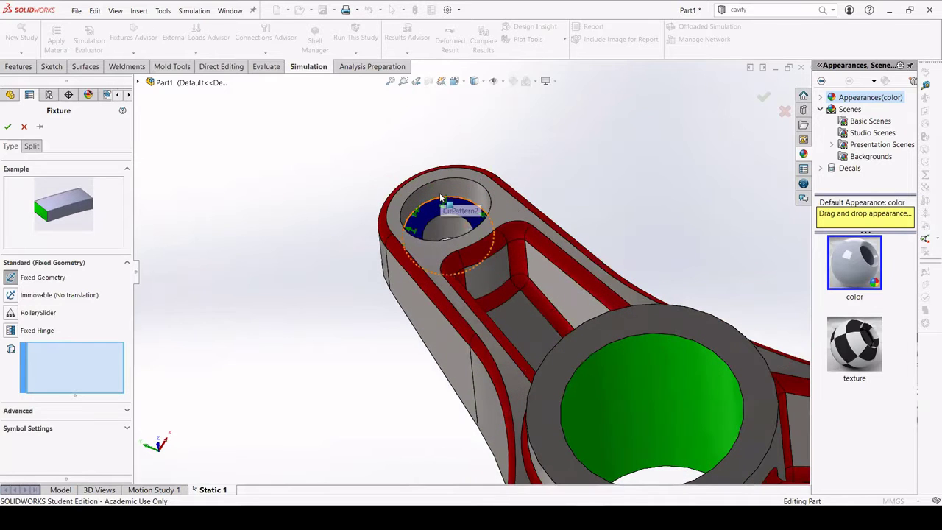
{"action": "left_click", "coordinate": [433, 209]}
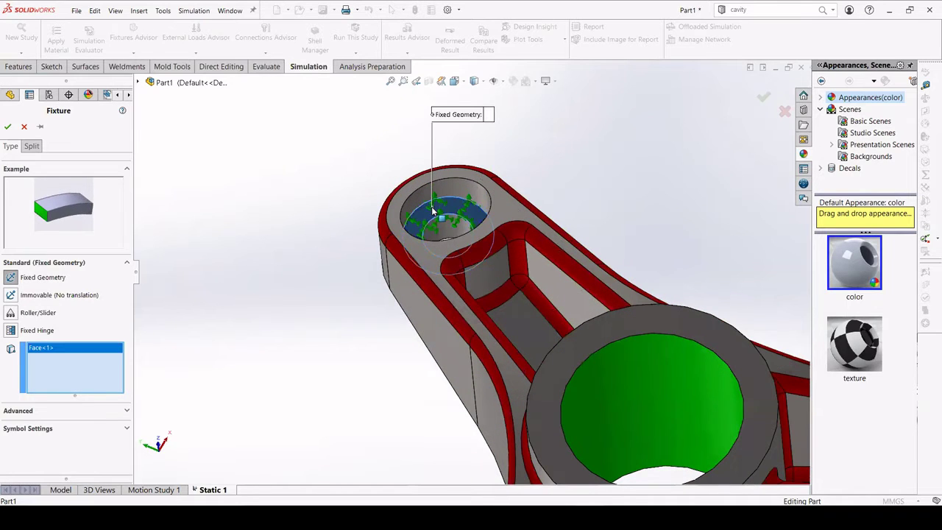
Step: Add the right and lower-left holes' counterbore faces and confirm the fixture as Fixed-1
{"action": "scroll", "coordinate": [430, 230], "scroll_direction": "up", "scroll_amount": 1}
{"action": "scroll", "coordinate": [431, 230], "scroll_direction": "up", "scroll_amount": 2}
{"action": "scroll", "coordinate": [427, 326], "scroll_direction": "up", "scroll_amount": 2}
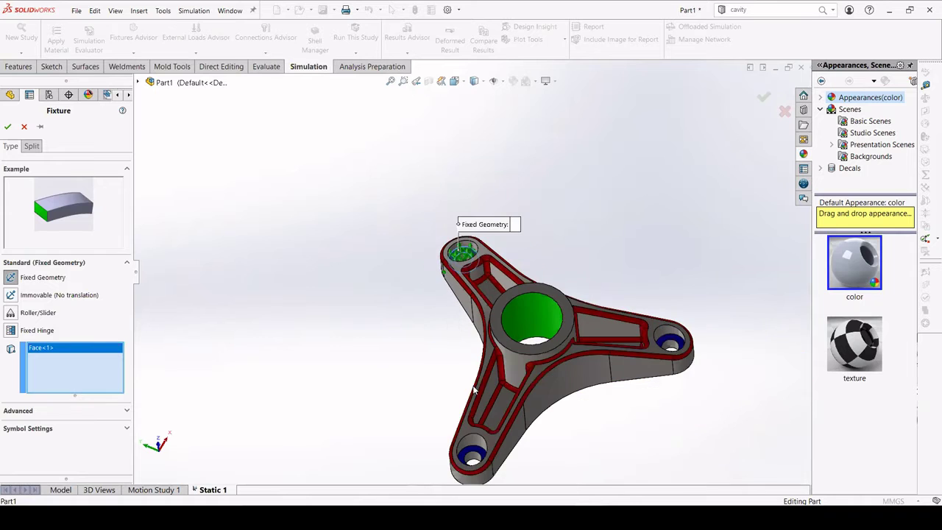
{"action": "scroll", "coordinate": [560, 358], "scroll_direction": "up", "scroll_amount": 1}
{"action": "scroll", "coordinate": [618, 351], "scroll_direction": "down", "scroll_amount": 1}
{"action": "scroll", "coordinate": [615, 331], "scroll_direction": "down", "scroll_amount": 3}
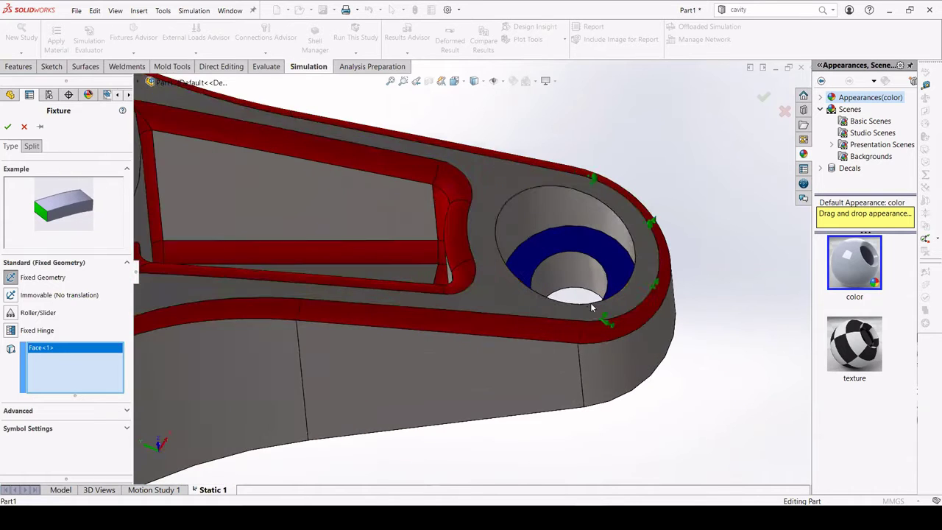
{"action": "scroll", "coordinate": [607, 294], "scroll_direction": "down", "scroll_amount": 2}
{"action": "left_click", "coordinate": [613, 228]}
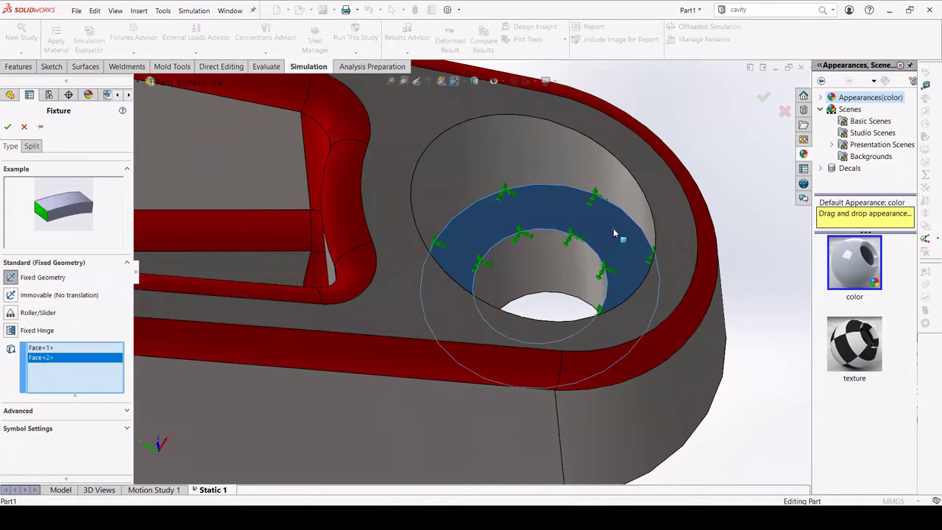
{"action": "scroll", "coordinate": [324, 306], "scroll_direction": "up", "scroll_amount": 1}
{"action": "scroll", "coordinate": [324, 307], "scroll_direction": "up", "scroll_amount": 1}
{"action": "scroll", "coordinate": [315, 324], "scroll_direction": "up", "scroll_amount": 2}
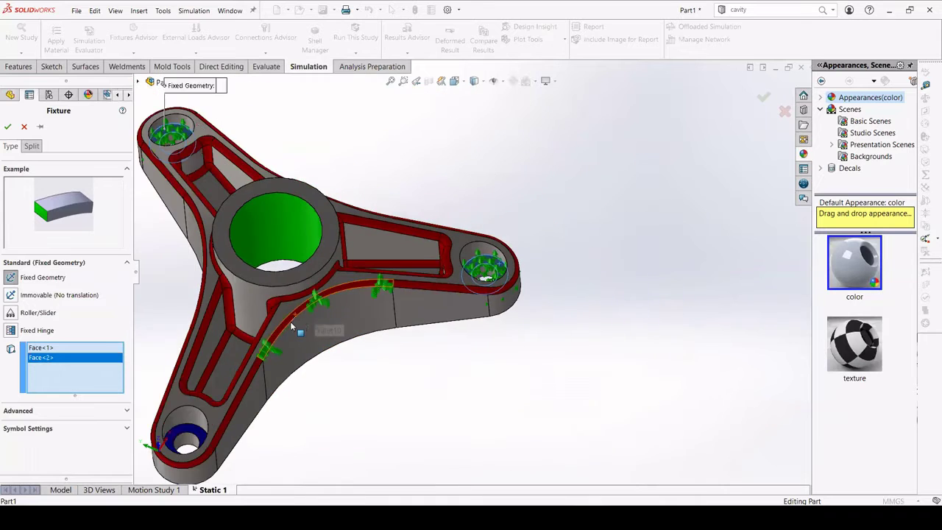
{"action": "scroll", "coordinate": [279, 375], "scroll_direction": "down", "scroll_amount": 2}
{"action": "scroll", "coordinate": [245, 412], "scroll_direction": "down", "scroll_amount": 2}
{"action": "scroll", "coordinate": [246, 418], "scroll_direction": "up", "scroll_amount": 3}
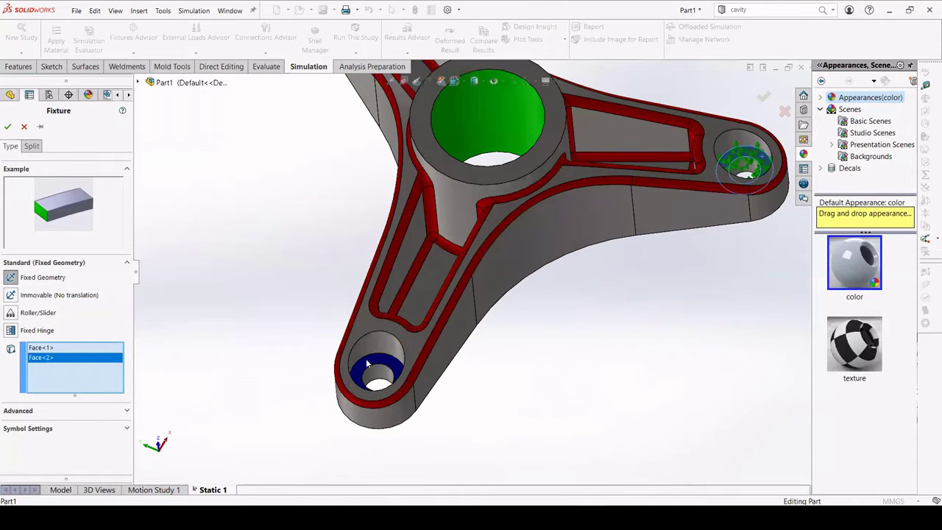
{"action": "scroll", "coordinate": [367, 363], "scroll_direction": "down", "scroll_amount": 2}
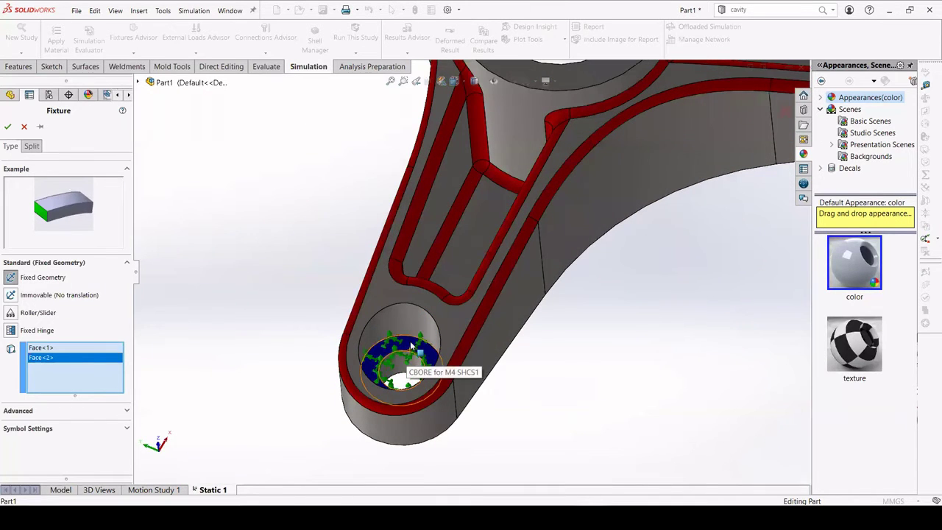
{"action": "left_click", "coordinate": [409, 347]}
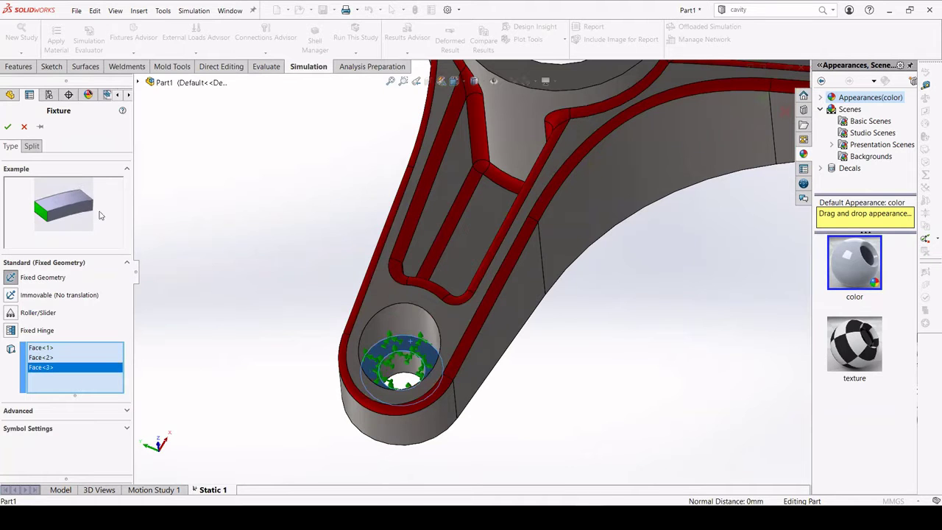
{"action": "left_click", "coordinate": [7, 127]}
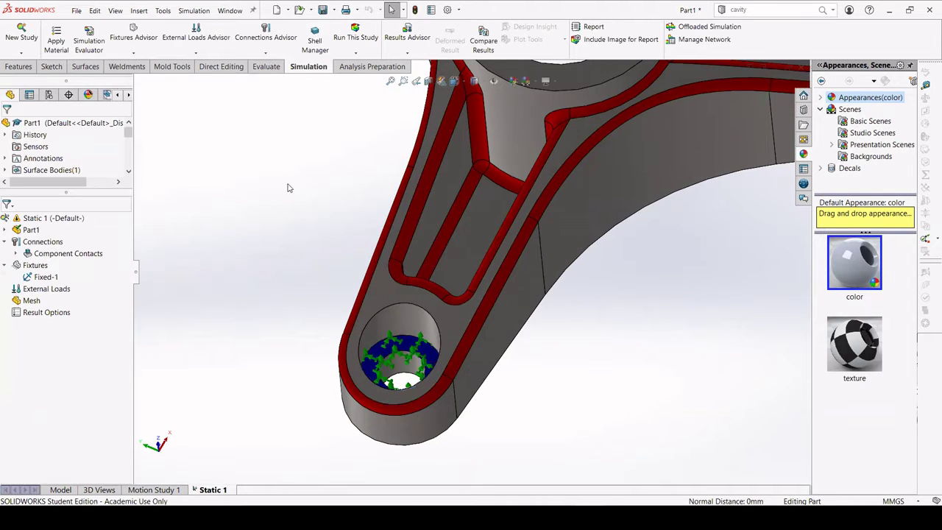
Step: Open the Force/Torque settings from External Loads in the Static 1 study
{"action": "scroll", "coordinate": [288, 188], "scroll_direction": "up", "scroll_amount": 5}
{"action": "scroll", "coordinate": [493, 180], "scroll_direction": "down", "scroll_amount": 2}
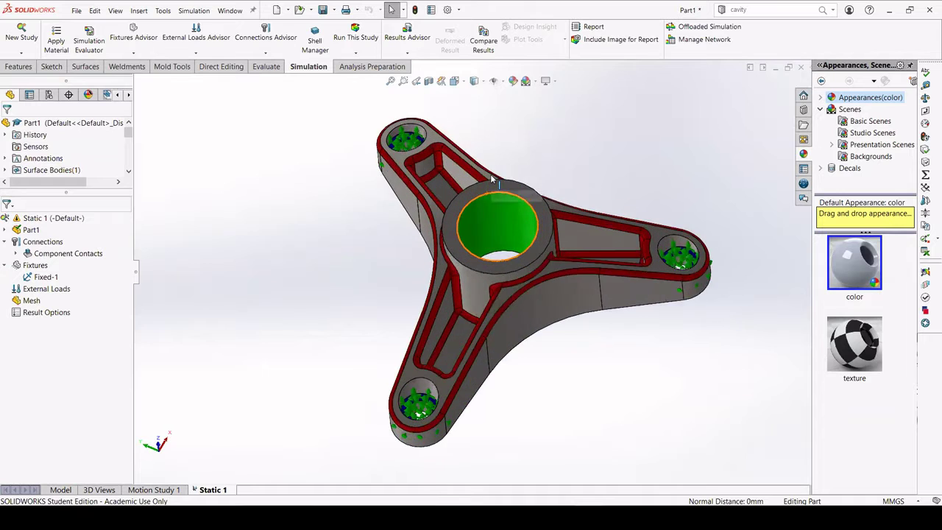
{"action": "scroll", "coordinate": [492, 179], "scroll_direction": "up", "scroll_amount": 2}
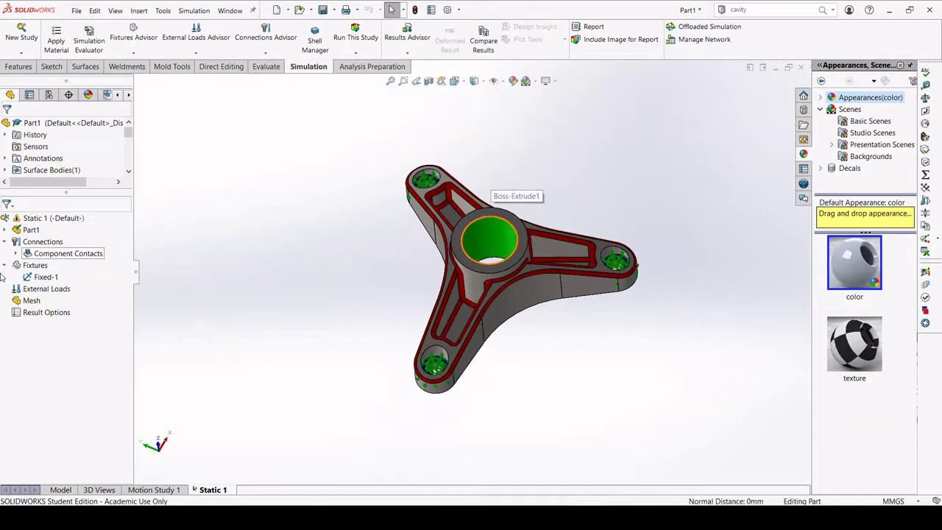
{"action": "right_click", "coordinate": [38, 293]}
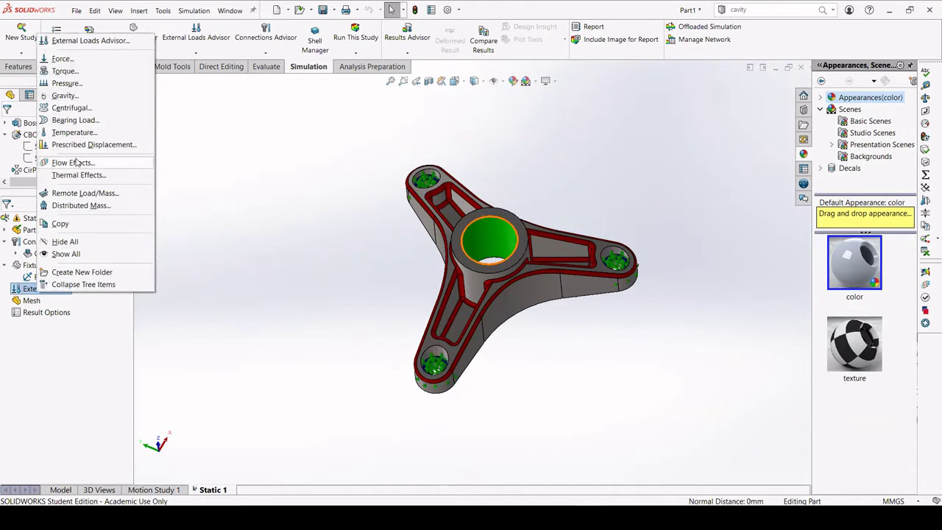
{"action": "left_click", "coordinate": [77, 63]}
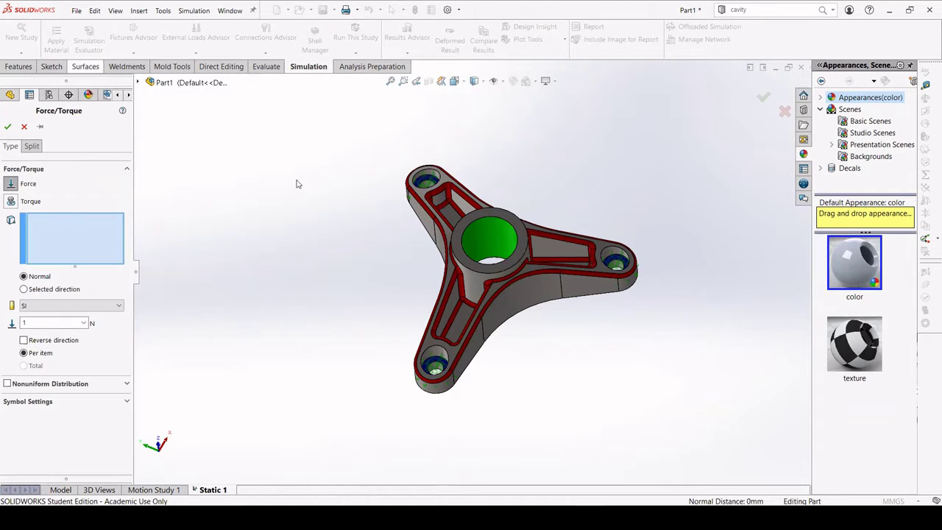
{"action": "left_click", "coordinate": [471, 237]}
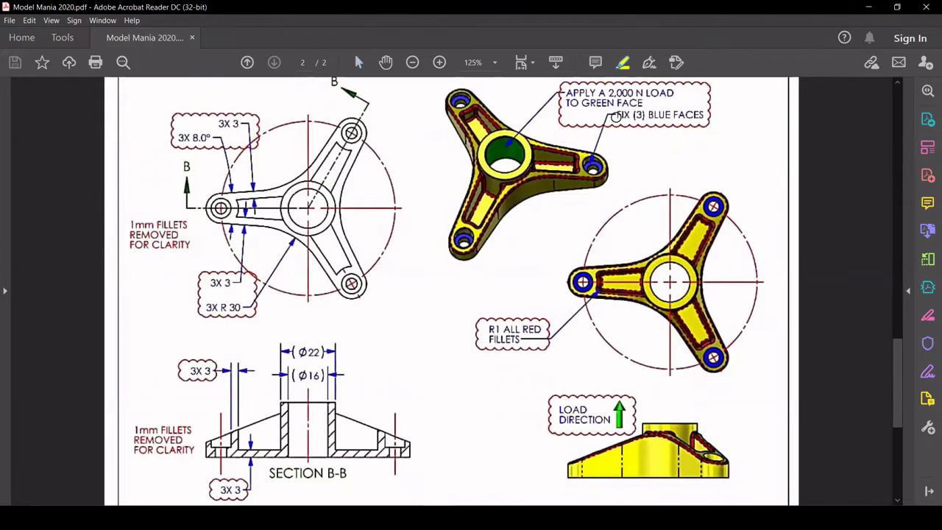
Step: Highlight the 'FIX (3) BLUE FACES' and 'GREEN FACE' notes on the spinner drawing
{"action": "left_click_drag", "start_coordinate": [609, 115], "coordinate": [696, 114]}
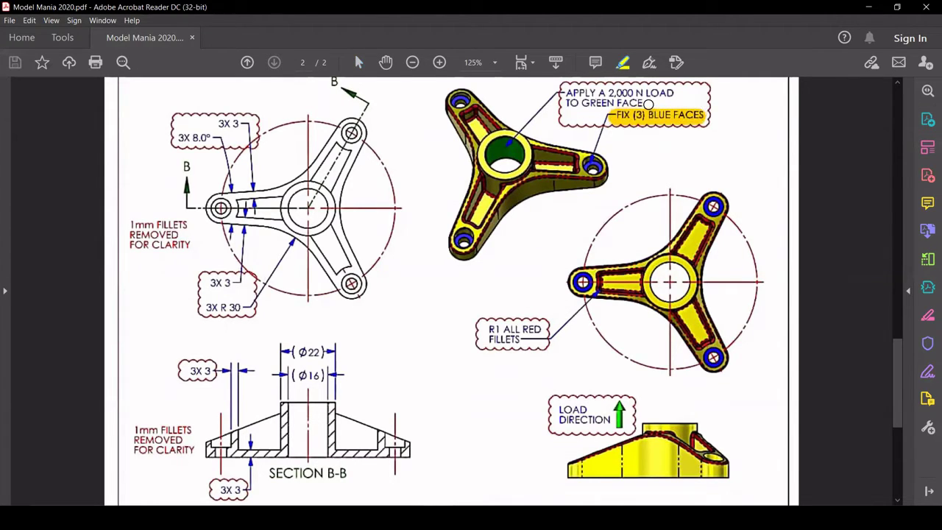
{"action": "mouse_move", "coordinate": [648, 103]}
{"action": "left_mouse_down"}
{"action": "mouse_move", "coordinate": [576, 105]}
{"action": "mouse_move", "coordinate": [662, 92]}
{"action": "left_mouse_up"}
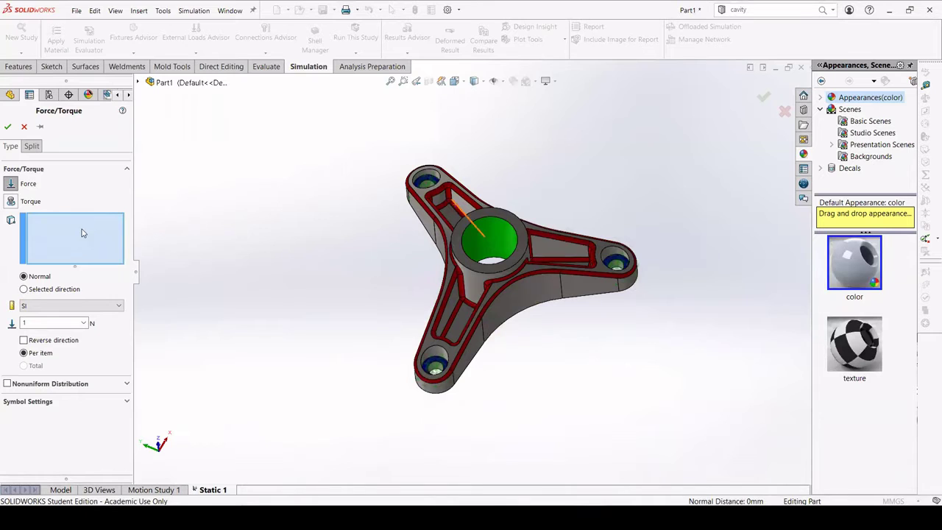
Step: Apply a 2000 N force on the hub's inner face, directed along the hub's circular edge
{"action": "left_click", "coordinate": [492, 232]}
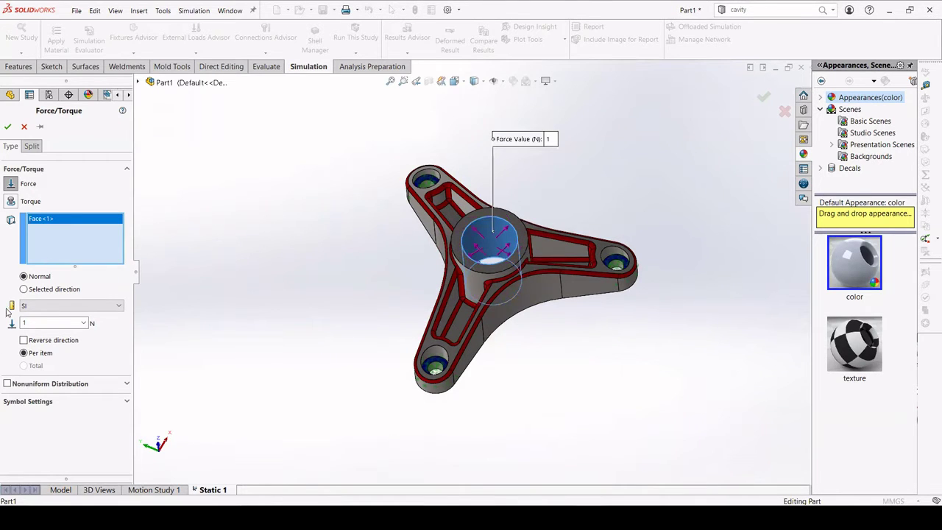
{"action": "left_click", "coordinate": [23, 289]}
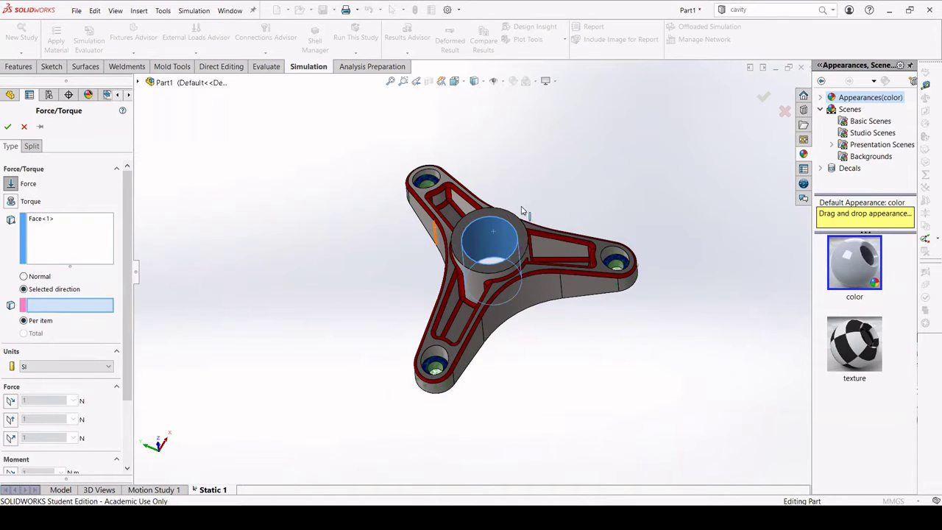
{"action": "scroll", "coordinate": [468, 276], "scroll_direction": "down", "scroll_amount": 3}
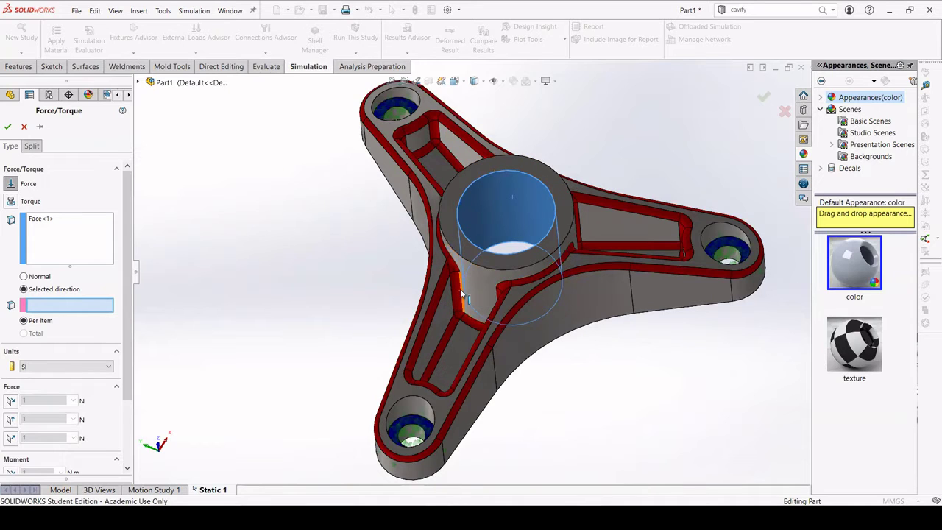
{"action": "left_click", "coordinate": [466, 293]}
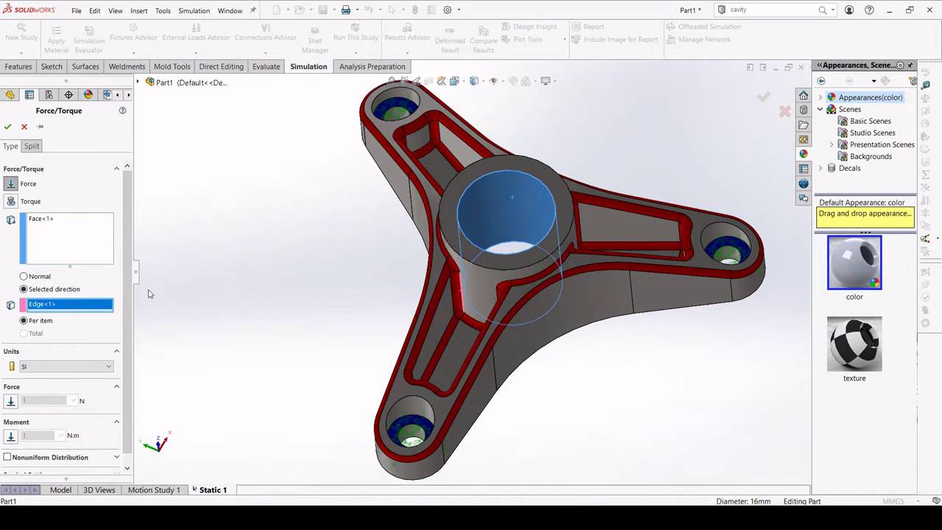
{"action": "left_click", "coordinate": [11, 402]}
{"action": "type", "text": "2000"}
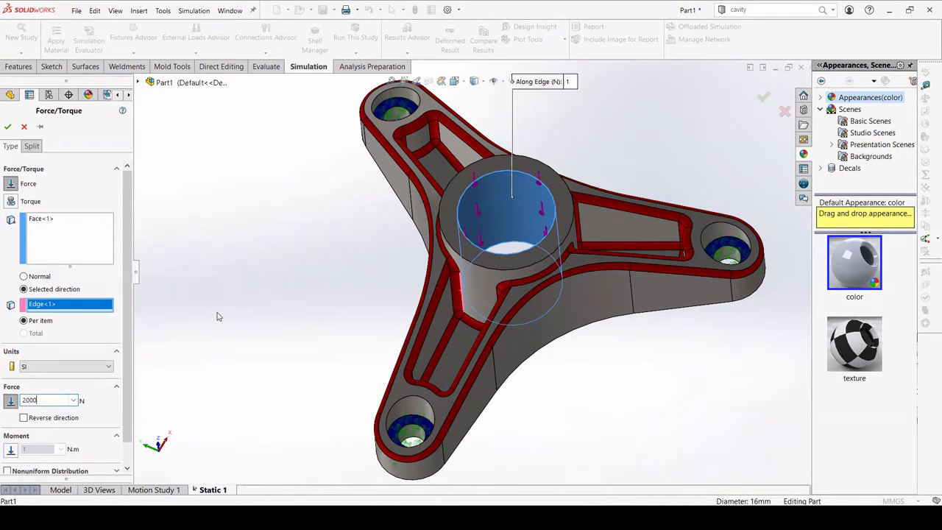
{"action": "key", "text": "Return"}
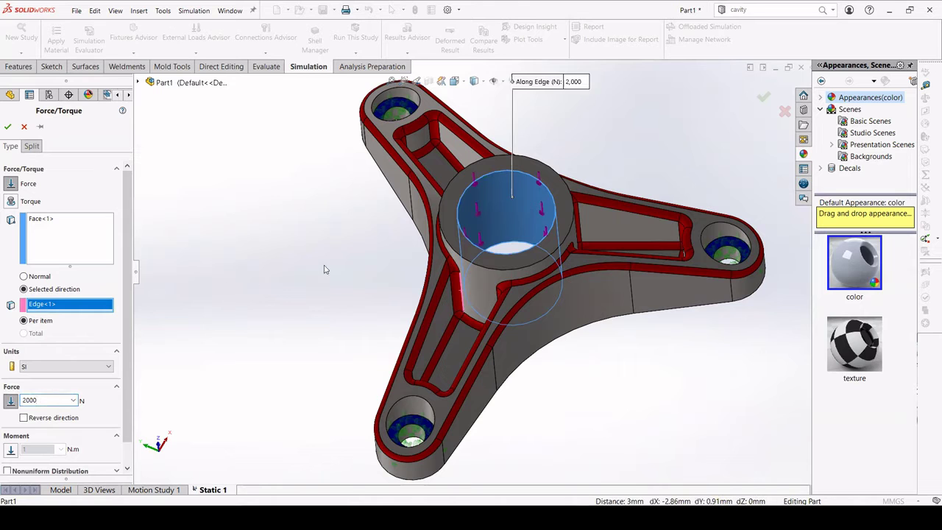
Step: Orbit to look down onto the hub and keep the force in the SI unit system
{"action": "scroll", "coordinate": [485, 215], "scroll_direction": "down", "scroll_amount": 2}
{"action": "middle_click_drag", "start_coordinate": [474, 226], "coordinate": [471, 243]}
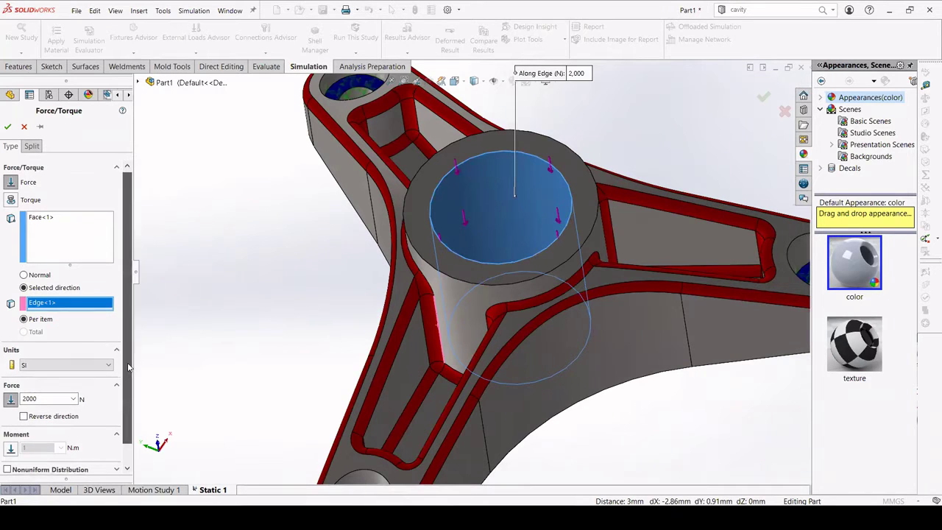
{"action": "scroll", "coordinate": [91, 390], "scroll_direction": "down", "scroll_amount": 1}
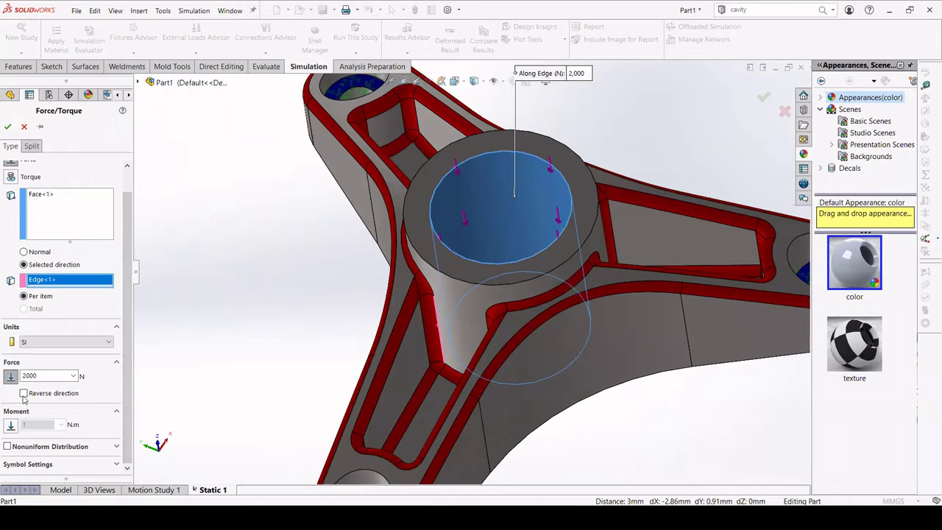
{"action": "scroll", "coordinate": [485, 214], "scroll_direction": "up", "scroll_amount": 5}
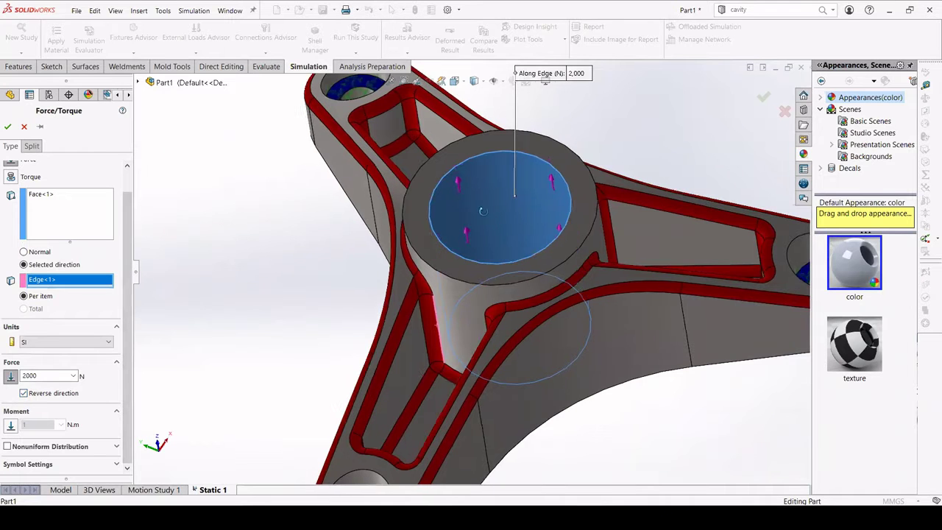
{"action": "scroll", "coordinate": [270, 241], "scroll_direction": "up", "scroll_amount": 2}
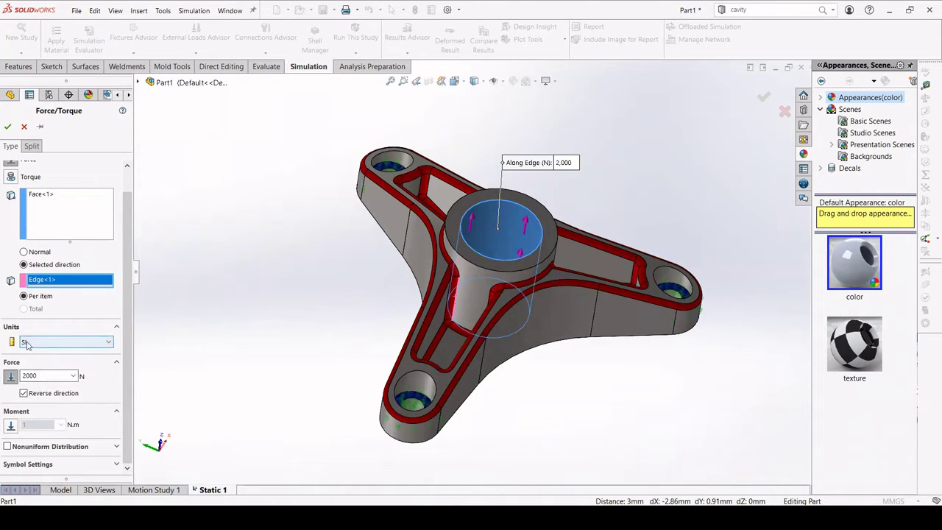
{"action": "left_click", "coordinate": [29, 342]}
{"action": "left_click", "coordinate": [29, 343]}
Step: Confirm the 2,000 N force load and run the Static 1 study
{"action": "left_click", "coordinate": [10, 126]}
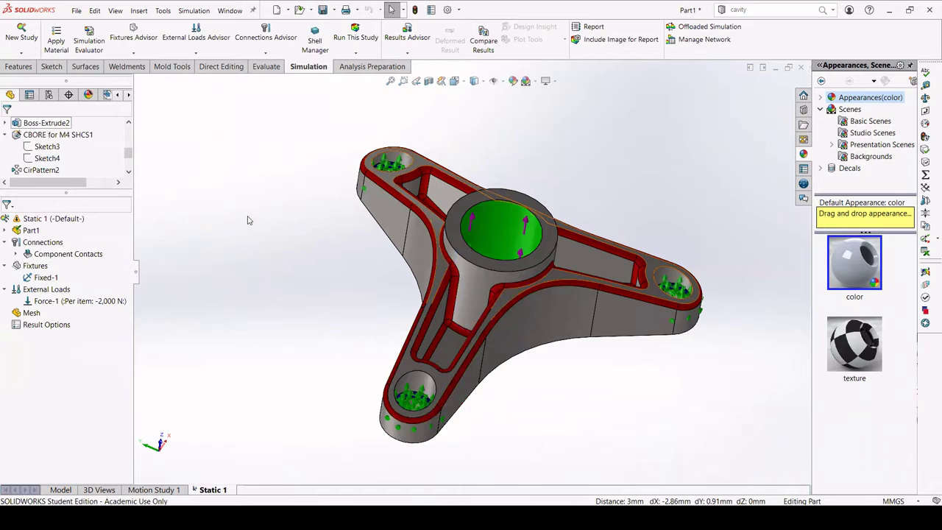
{"action": "middle_click_drag", "start_coordinate": [258, 240], "coordinate": [263, 267]}
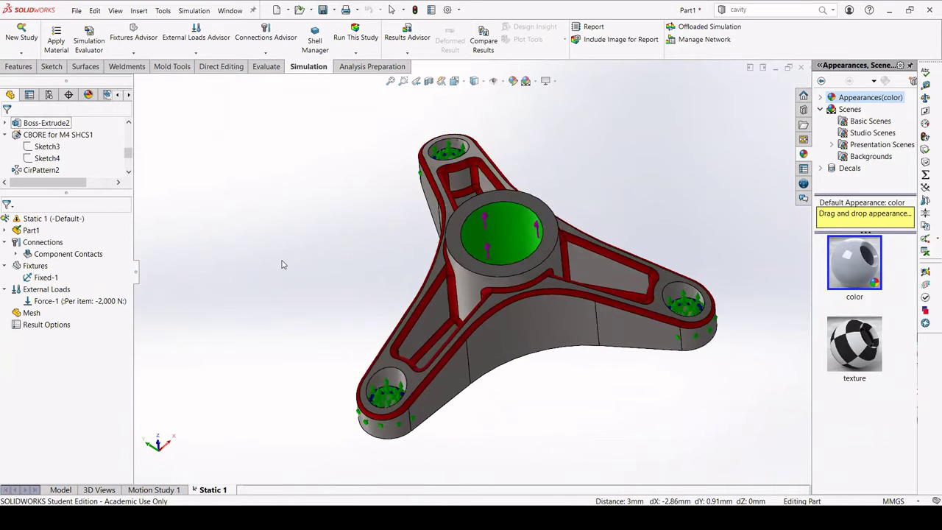
{"action": "right_click", "coordinate": [75, 220]}
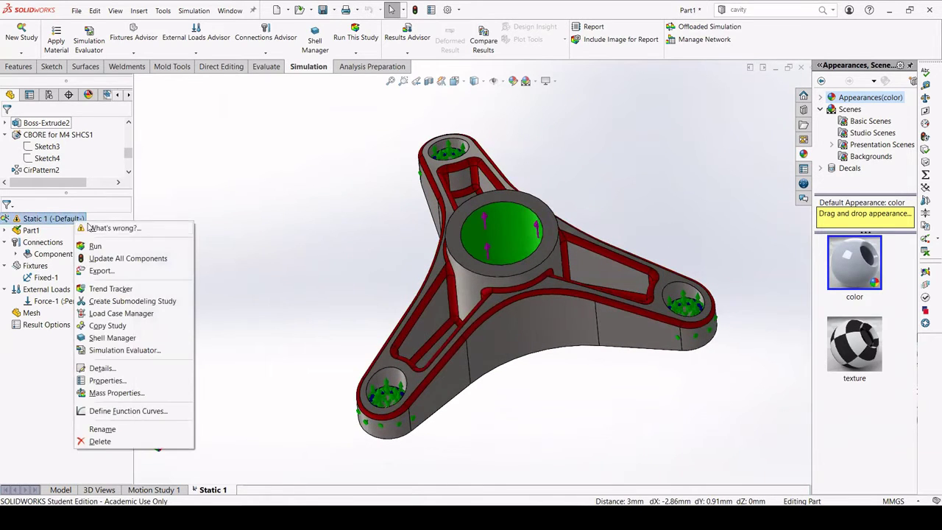
{"action": "left_click", "coordinate": [118, 246]}
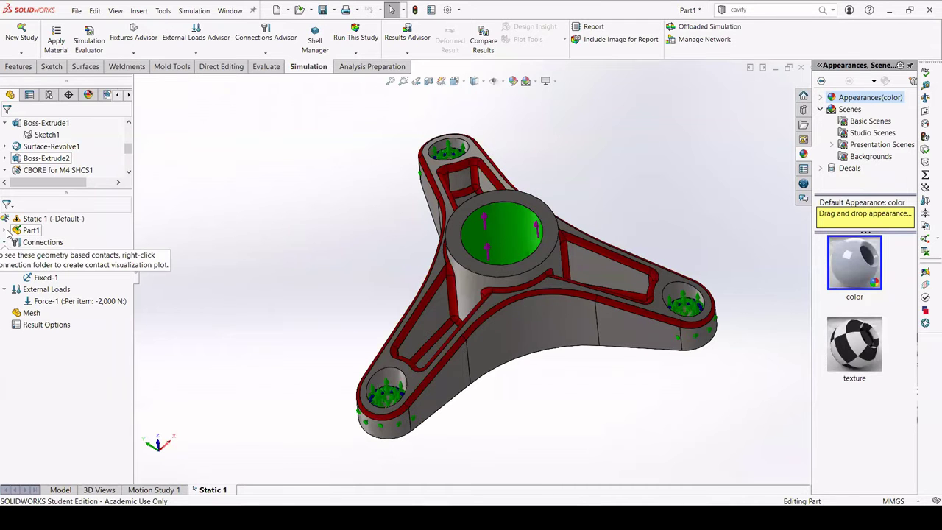
Step: Exclude SurfaceBody 1 from the analysis and run Static 1 again
{"action": "left_click", "coordinate": [6, 231]}
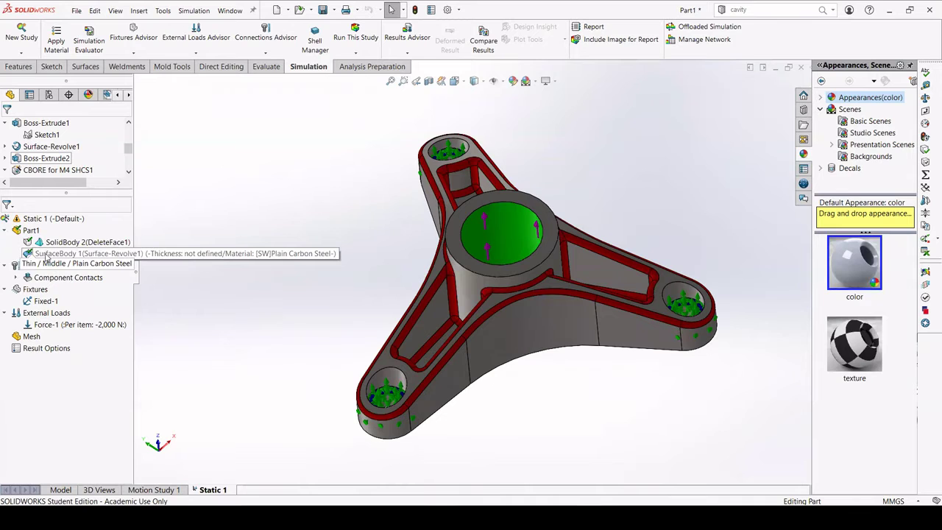
{"action": "right_click", "coordinate": [24, 254]}
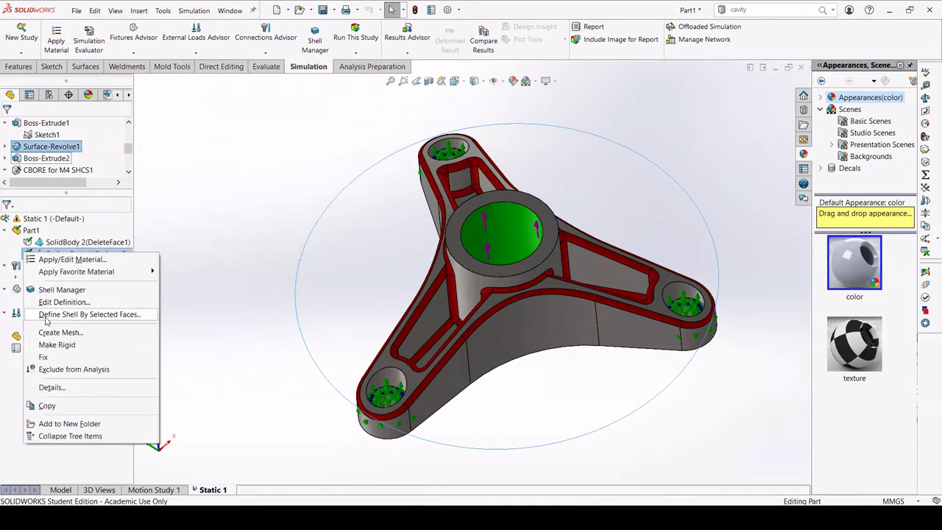
{"action": "left_click", "coordinate": [46, 369]}
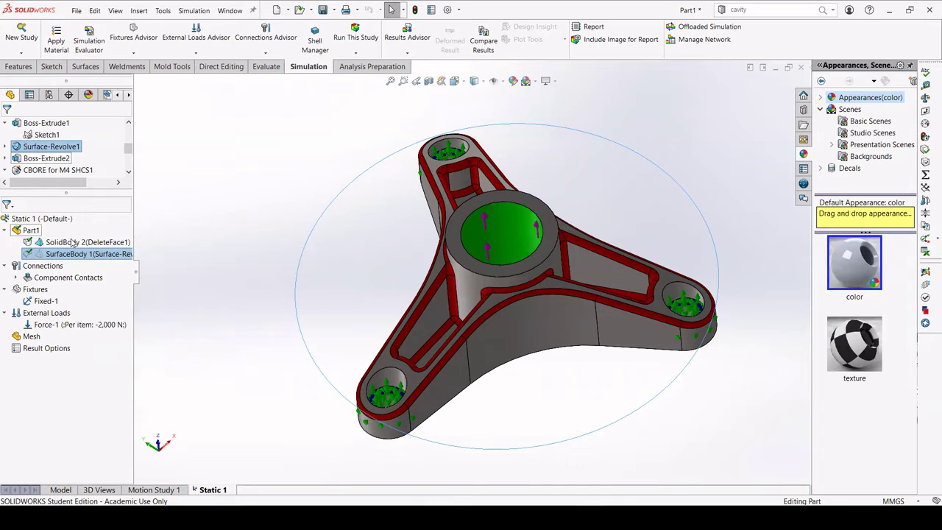
{"action": "right_click", "coordinate": [58, 220]}
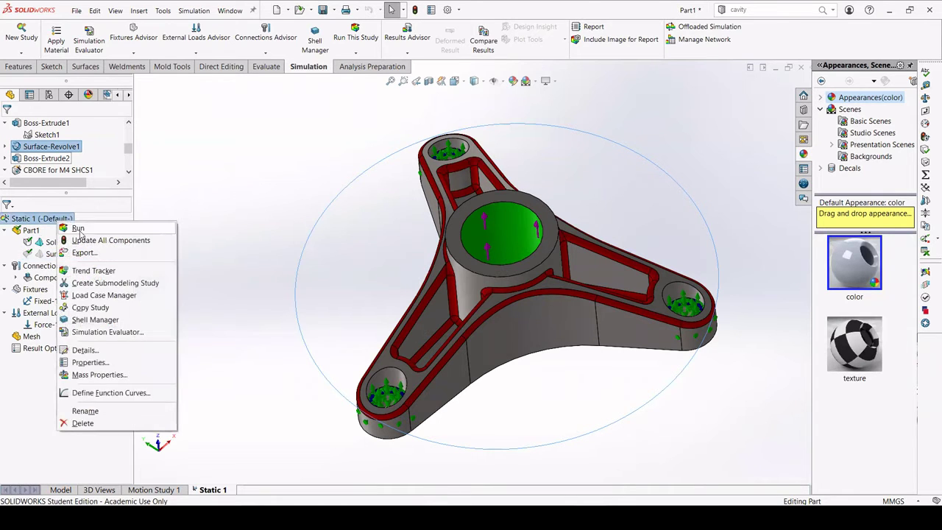
{"action": "left_click", "coordinate": [78, 229]}
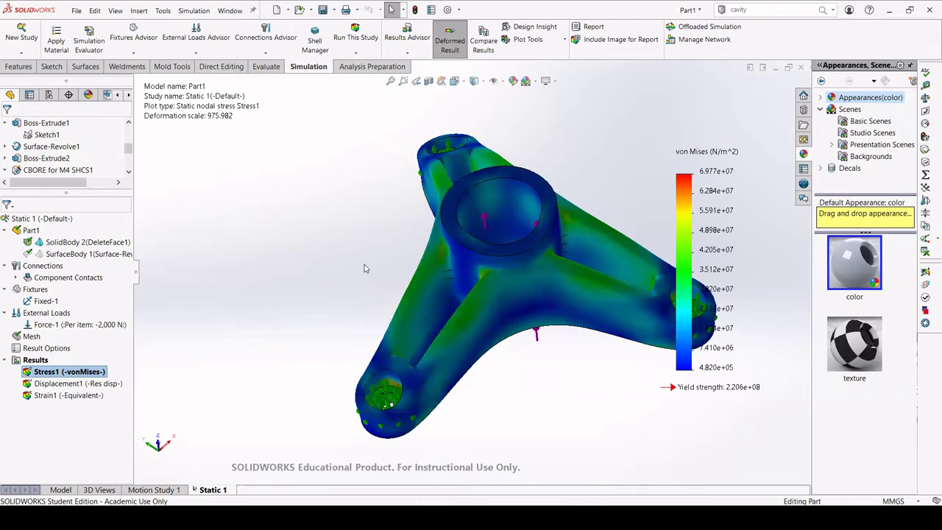
Step: Zoom out and orbit the von Mises plot to a front-side view, then bring up Stress1's options
{"action": "scroll", "coordinate": [471, 276], "scroll_direction": "up", "scroll_amount": 3}
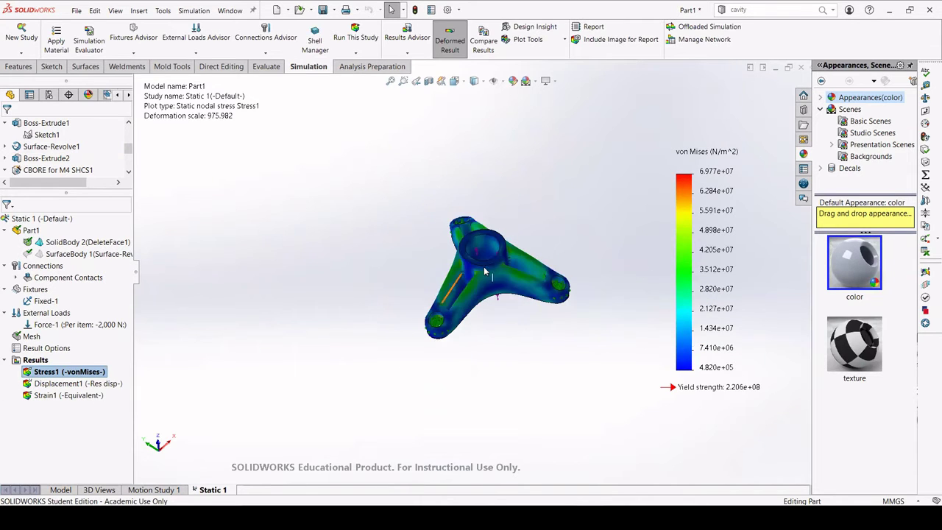
{"action": "mouse_move", "coordinate": [484, 272]}
{"action": "middle_mouse_down"}
{"action": "mouse_move", "coordinate": [492, 228]}
{"action": "mouse_move", "coordinate": [241, 288]}
{"action": "middle_mouse_up"}
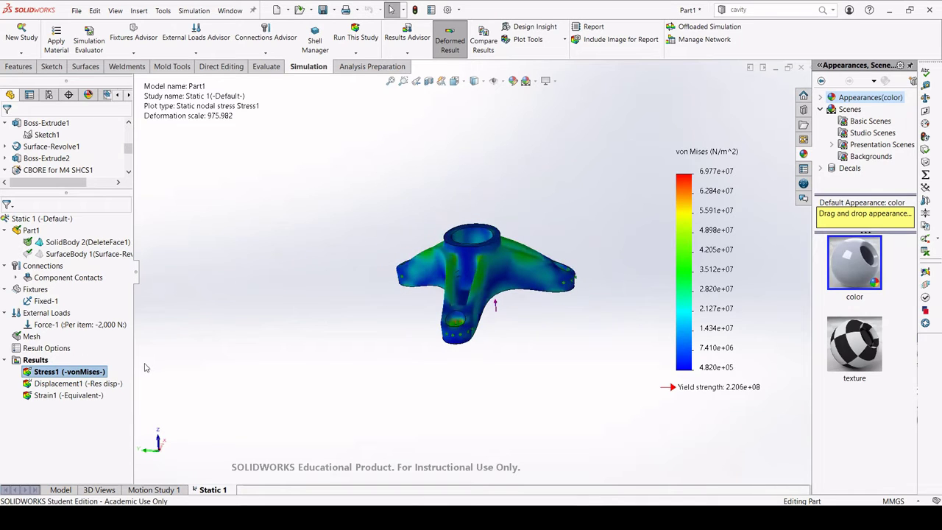
{"action": "right_click", "coordinate": [56, 373]}
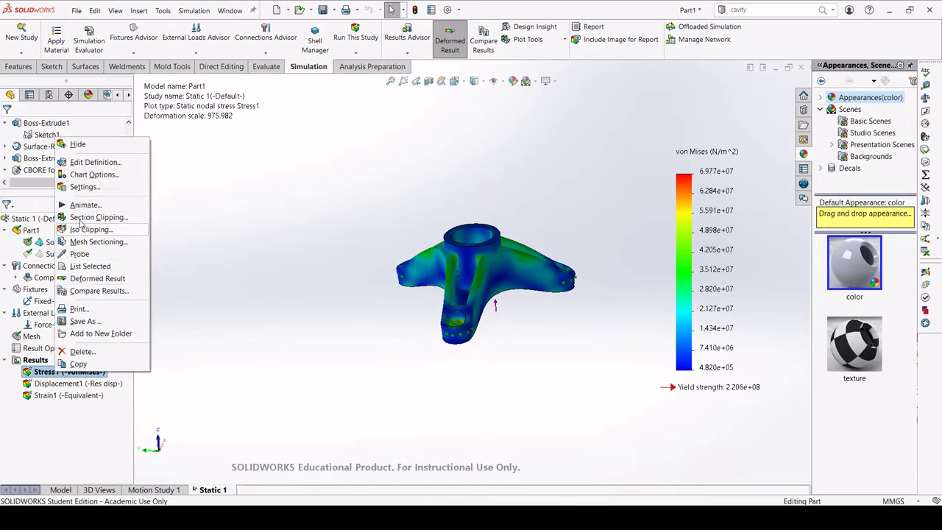
Step: Animate the Stress1 plot and lower the playback speed to 65
{"action": "left_click", "coordinate": [80, 208]}
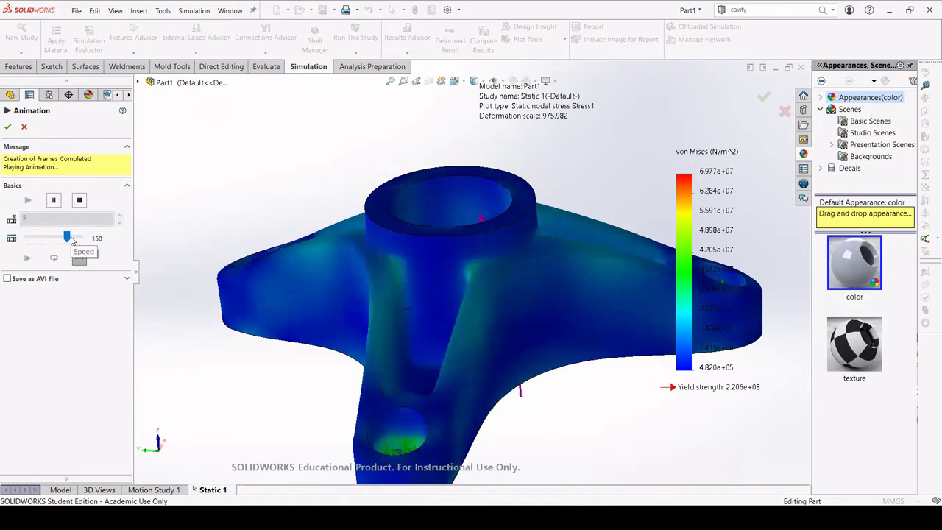
{"action": "left_click_drag", "start_coordinate": [67, 236], "coordinate": [54, 236]}
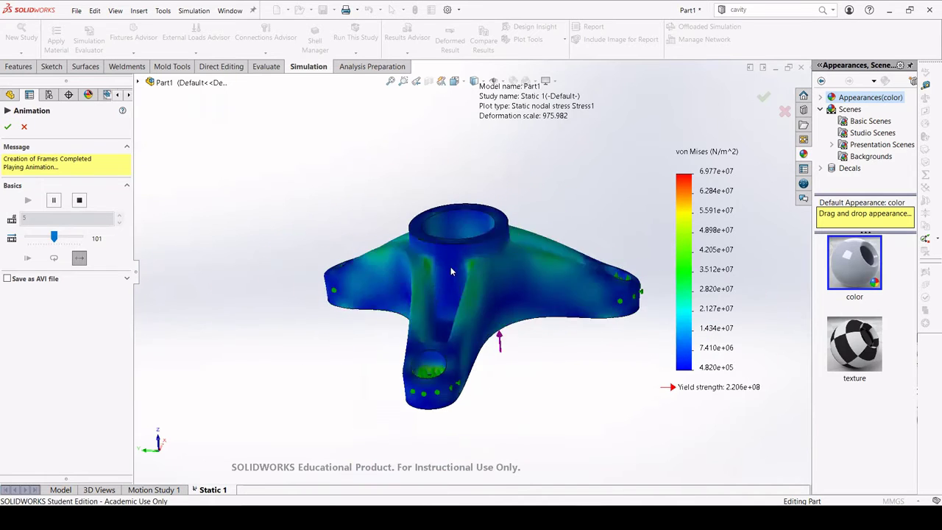
{"action": "left_click_drag", "start_coordinate": [54, 237], "coordinate": [44, 236]}
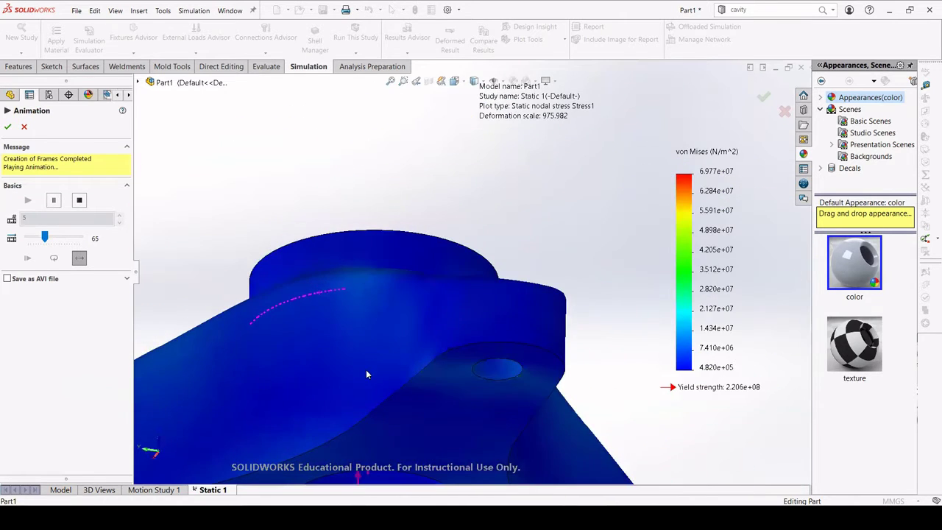
Step: Inspect the animated spinner from top-down, oblique and side views, zooming in and out
{"action": "middle_click_drag", "start_coordinate": [362, 377], "coordinate": [400, 297]}
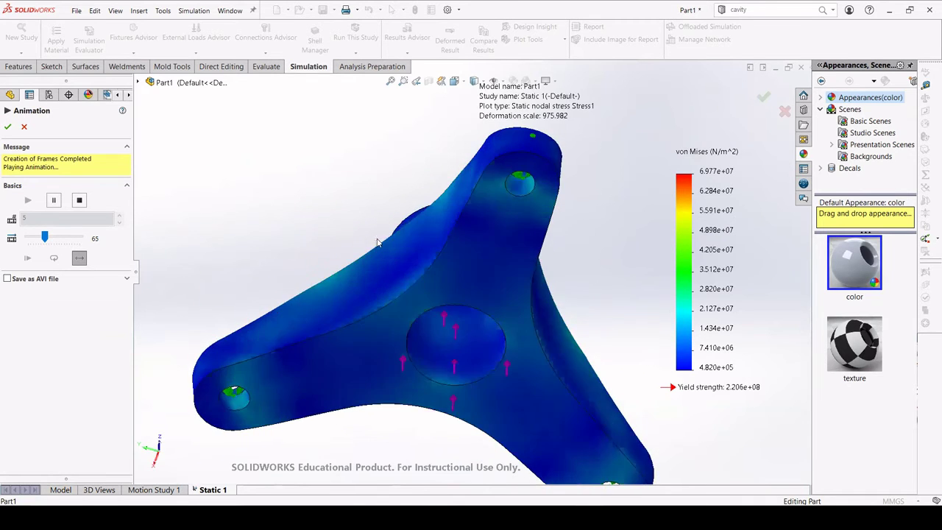
{"action": "middle_click_drag", "start_coordinate": [398, 208], "coordinate": [424, 287]}
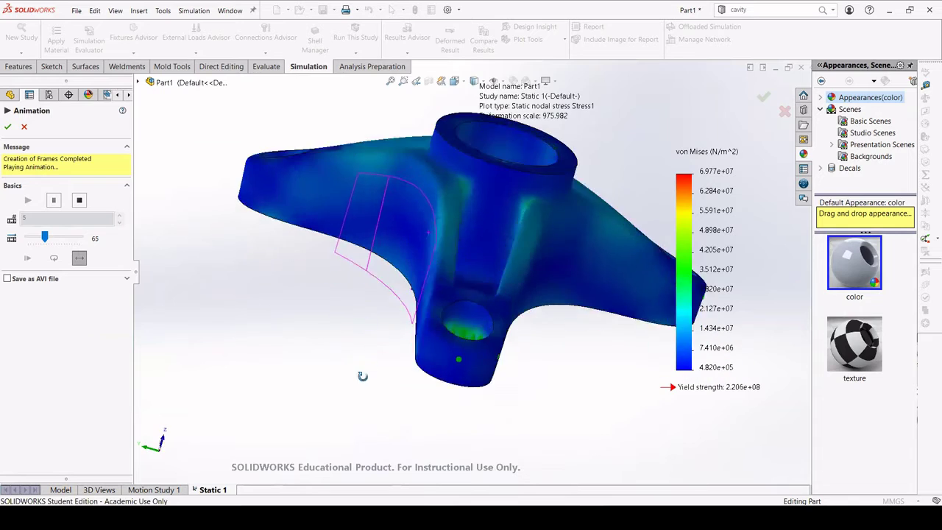
{"action": "scroll", "coordinate": [478, 212], "scroll_direction": "down", "scroll_amount": 5}
{"action": "scroll", "coordinate": [432, 239], "scroll_direction": "down", "scroll_amount": 2}
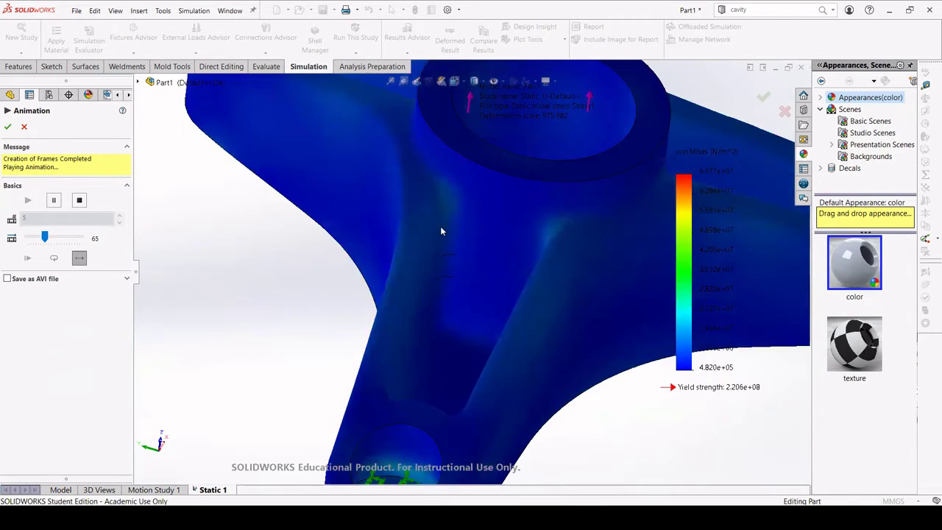
{"action": "scroll", "coordinate": [440, 226], "scroll_direction": "down", "scroll_amount": 2}
{"action": "scroll", "coordinate": [441, 179], "scroll_direction": "up", "scroll_amount": 2}
{"action": "scroll", "coordinate": [441, 179], "scroll_direction": "up", "scroll_amount": 2}
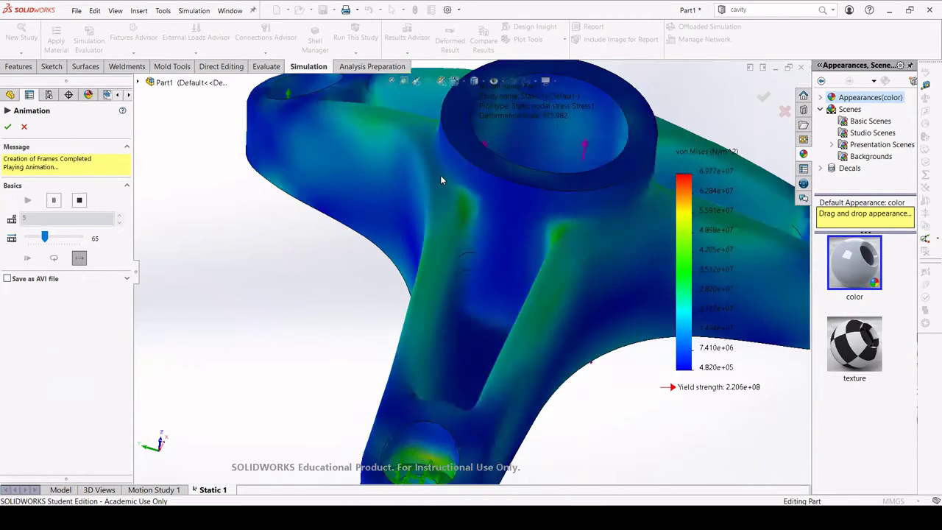
{"action": "scroll", "coordinate": [441, 179], "scroll_direction": "up", "scroll_amount": 2}
{"action": "scroll", "coordinate": [442, 180], "scroll_direction": "up", "scroll_amount": 1}
{"action": "mouse_move", "coordinate": [442, 182]}
{"action": "middle_mouse_down"}
{"action": "mouse_move", "coordinate": [410, 297]}
{"action": "mouse_move", "coordinate": [385, 179]}
{"action": "middle_mouse_up"}
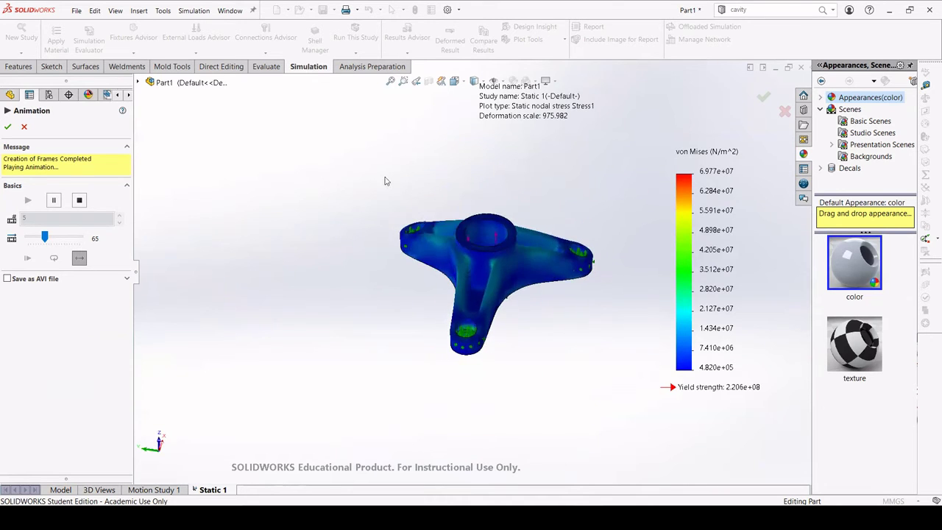
Step: Stop the stress animation and show the Displacement1 URES plot
{"action": "left_click", "coordinate": [7, 127]}
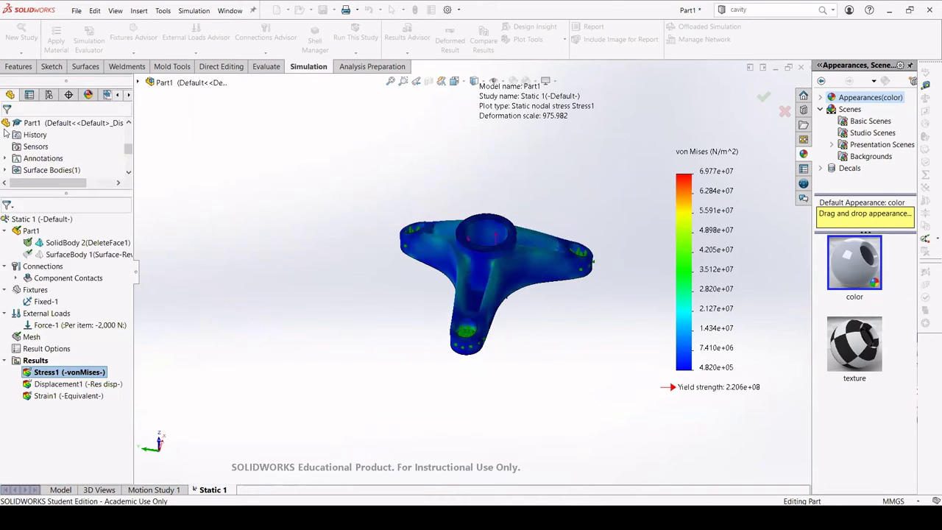
{"action": "left_click", "coordinate": [65, 385]}
{"action": "right_click", "coordinate": [65, 388]}
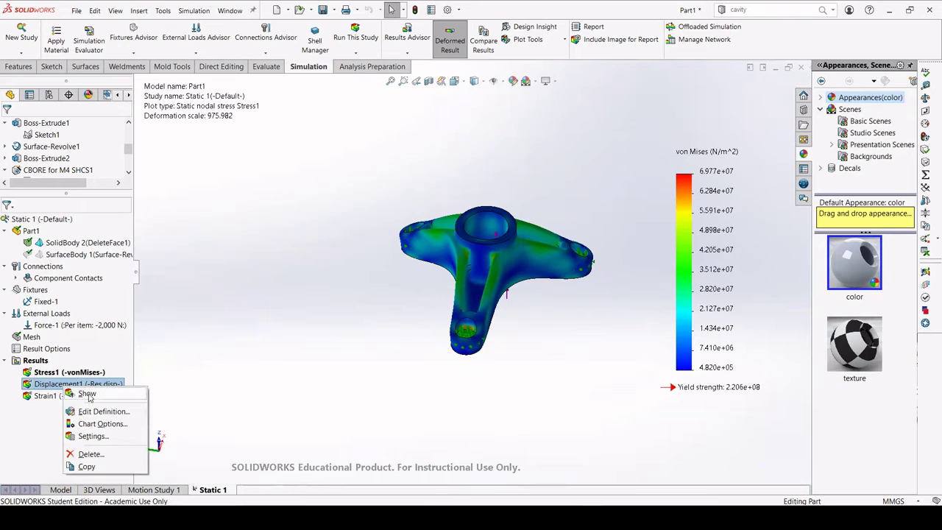
{"action": "left_click", "coordinate": [87, 394]}
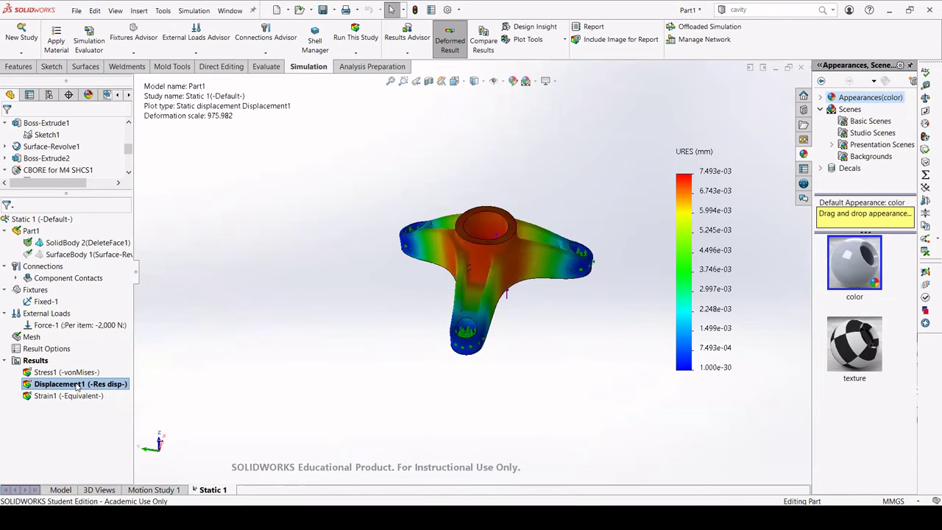
Step: Animate the displacement deformation, view it from frontal, raised and top-down angles, then stop
{"action": "right_click", "coordinate": [77, 387]}
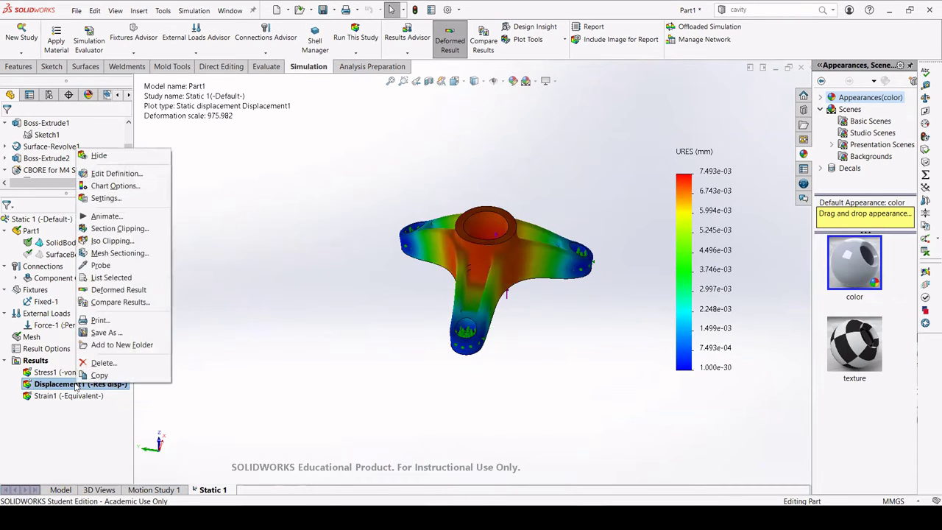
{"action": "left_click", "coordinate": [108, 216]}
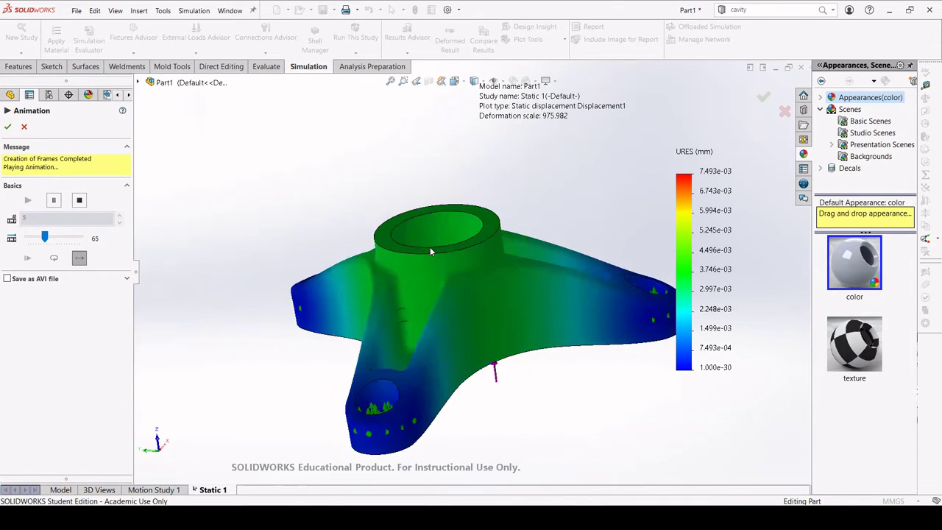
{"action": "mouse_move", "coordinate": [430, 247]}
{"action": "middle_mouse_down"}
{"action": "mouse_move", "coordinate": [433, 261]}
{"action": "mouse_move", "coordinate": [322, 287]}
{"action": "mouse_move", "coordinate": [360, 275]}
{"action": "middle_mouse_up"}
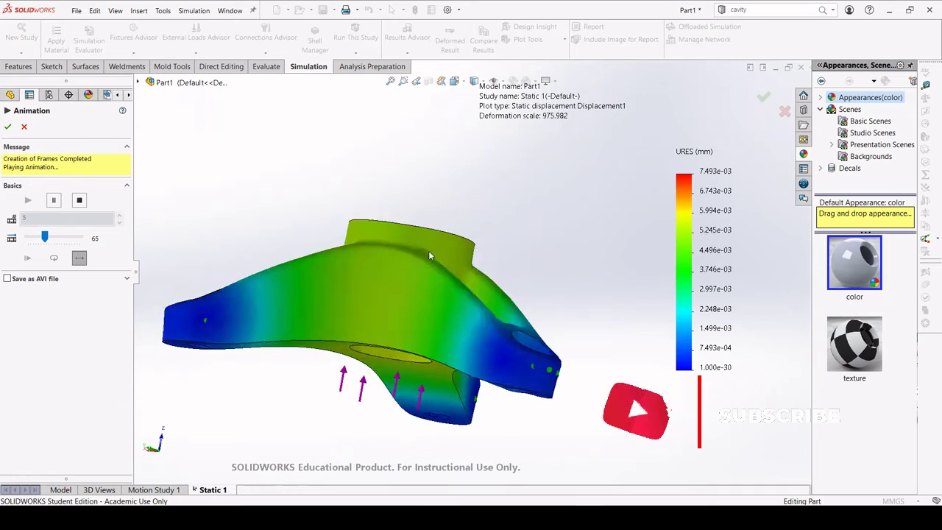
{"action": "mouse_move", "coordinate": [430, 255]}
{"action": "middle_mouse_down"}
{"action": "mouse_move", "coordinate": [331, 275]}
{"action": "mouse_move", "coordinate": [368, 279]}
{"action": "mouse_move", "coordinate": [425, 314]}
{"action": "middle_mouse_up"}
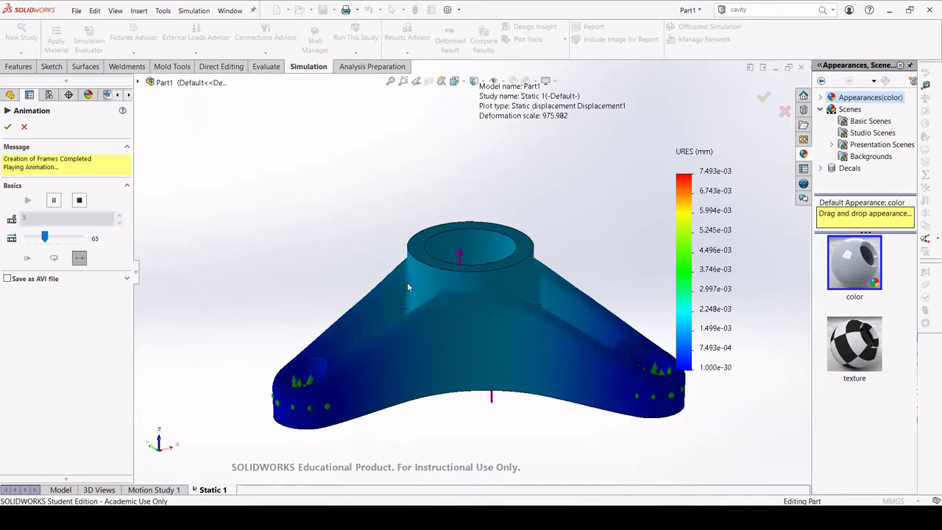
{"action": "middle_click_drag", "start_coordinate": [407, 281], "coordinate": [429, 296]}
{"action": "scroll", "coordinate": [429, 296], "scroll_direction": "down", "scroll_amount": 2}
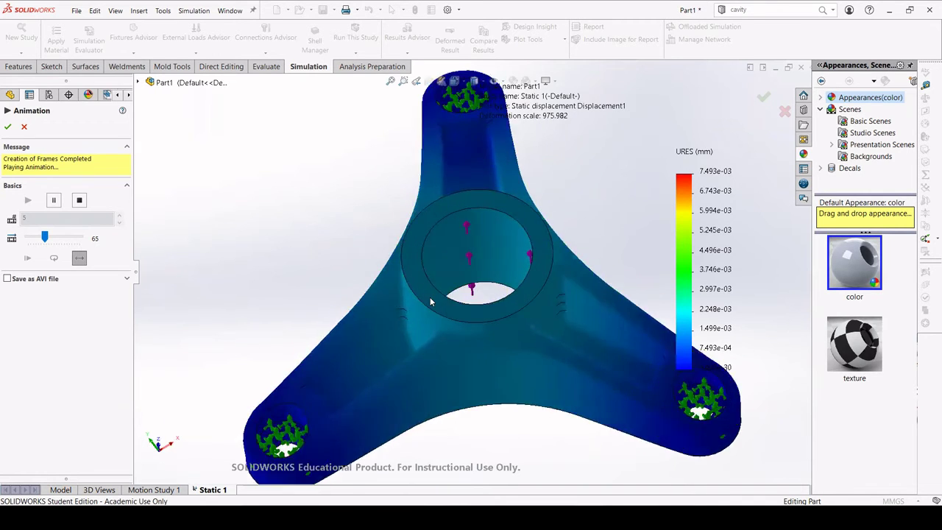
{"action": "scroll", "coordinate": [430, 296], "scroll_direction": "down", "scroll_amount": 2}
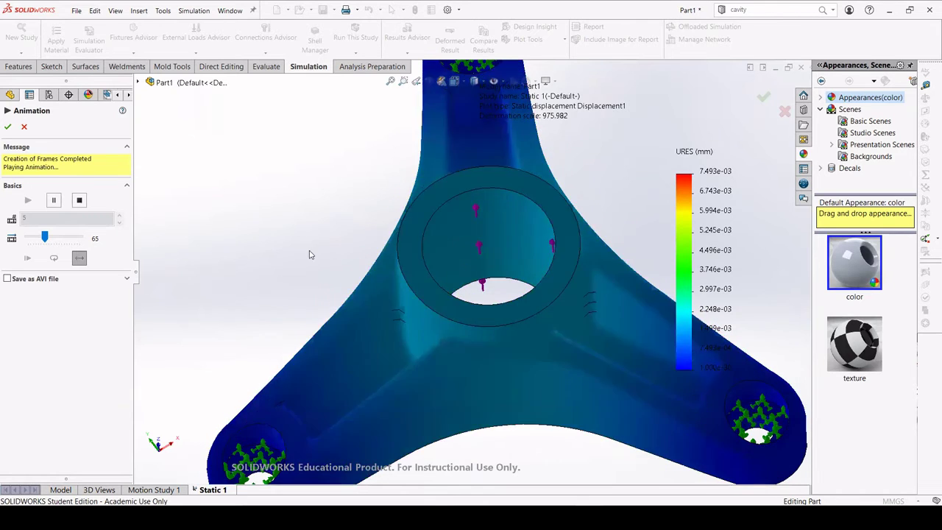
{"action": "left_click", "coordinate": [9, 128]}
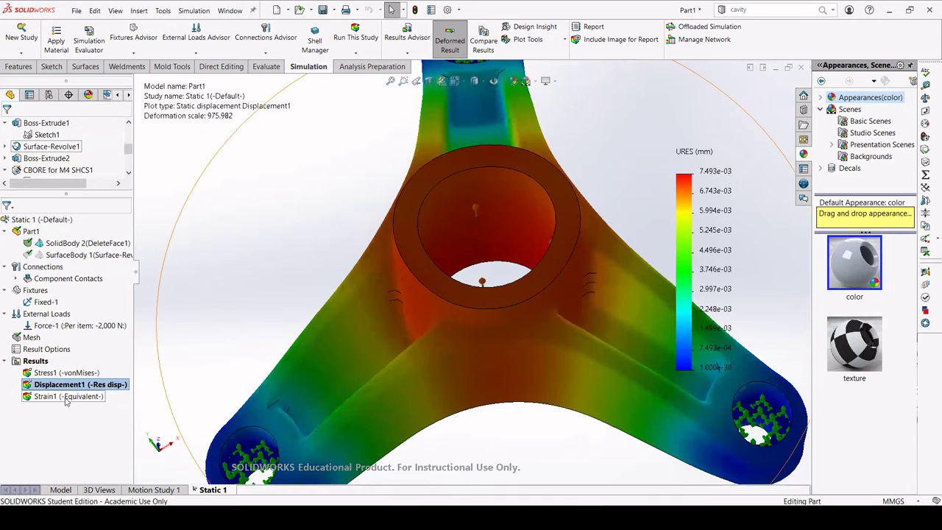
Step: Show the Strain1 equivalent strain plot, tilt it to a front view, and open its context menu
{"action": "left_click", "coordinate": [66, 398]}
{"action": "right_click", "coordinate": [66, 400]}
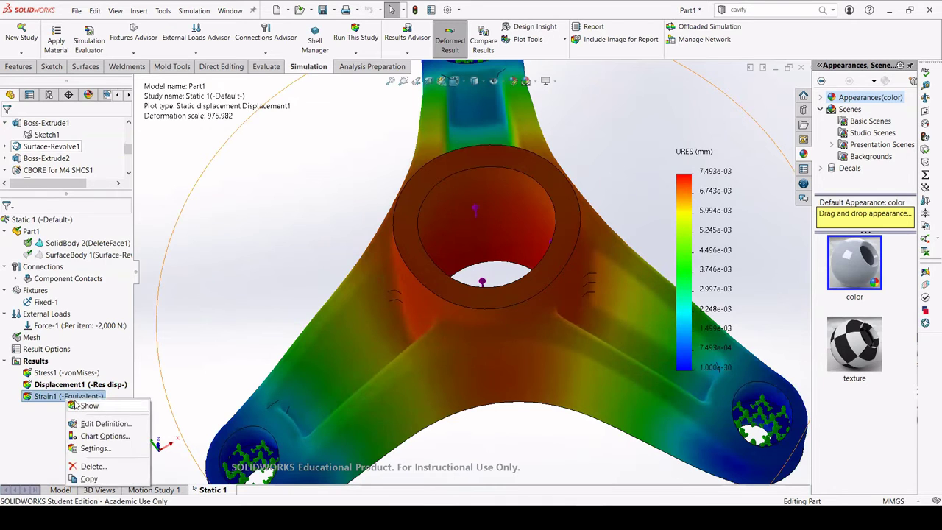
{"action": "left_click", "coordinate": [78, 406]}
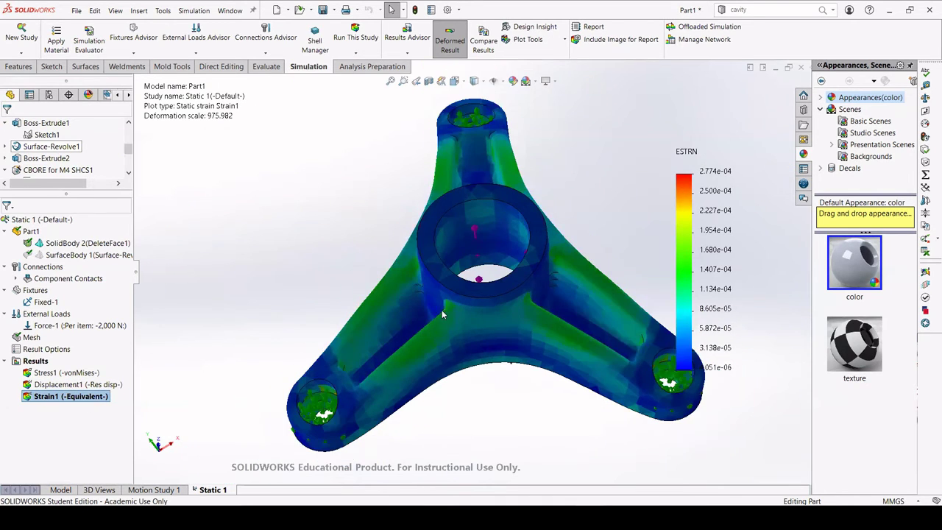
{"action": "mouse_move", "coordinate": [442, 315]}
{"action": "middle_mouse_down"}
{"action": "mouse_move", "coordinate": [441, 213]}
{"action": "mouse_move", "coordinate": [468, 219]}
{"action": "mouse_move", "coordinate": [458, 282]}
{"action": "middle_mouse_up"}
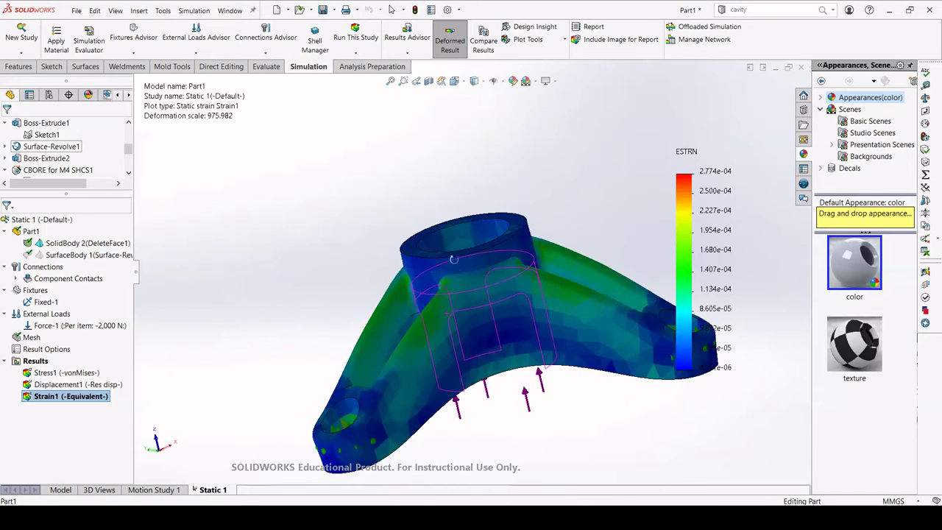
{"action": "right_click", "coordinate": [71, 397]}
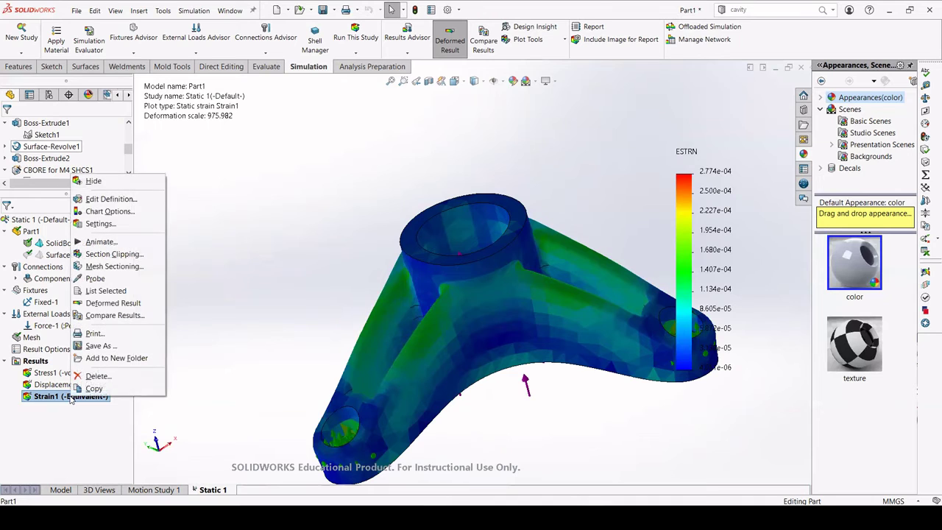
Step: Animate the Strain1 deformation and inspect it while rotating, panning and zooming the spinner
{"action": "left_click", "coordinate": [96, 243]}
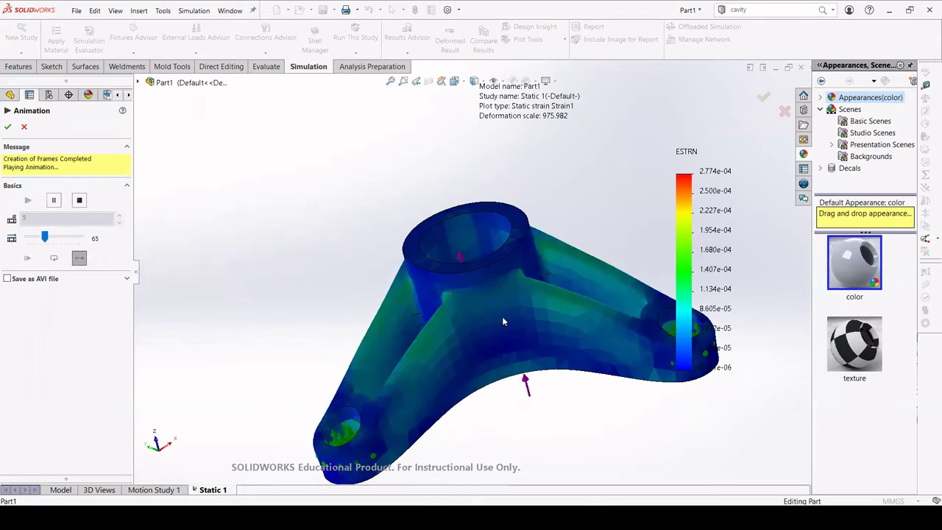
{"action": "mouse_move", "coordinate": [502, 321]}
{"action": "middle_mouse_down"}
{"action": "mouse_move", "coordinate": [445, 279]}
{"action": "mouse_move", "coordinate": [512, 289]}
{"action": "middle_mouse_up"}
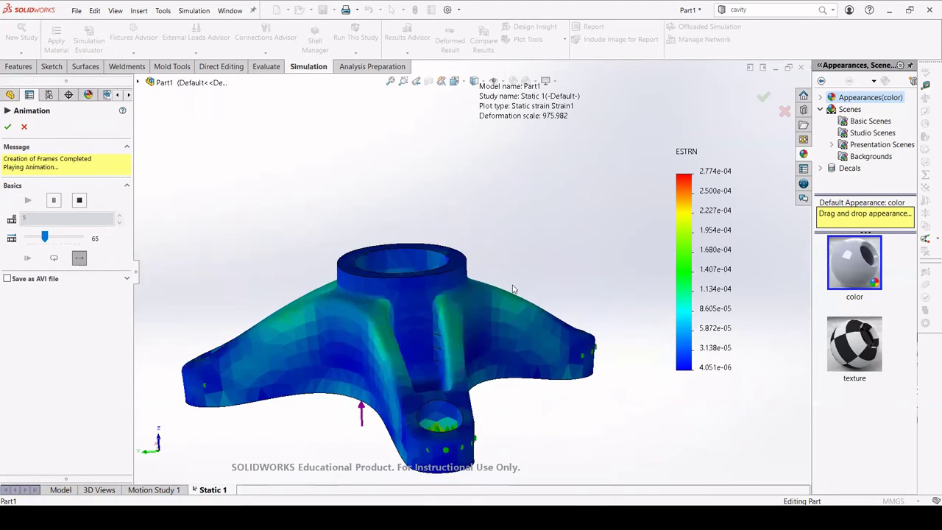
{"action": "scroll", "coordinate": [368, 346], "scroll_direction": "up", "scroll_amount": 2}
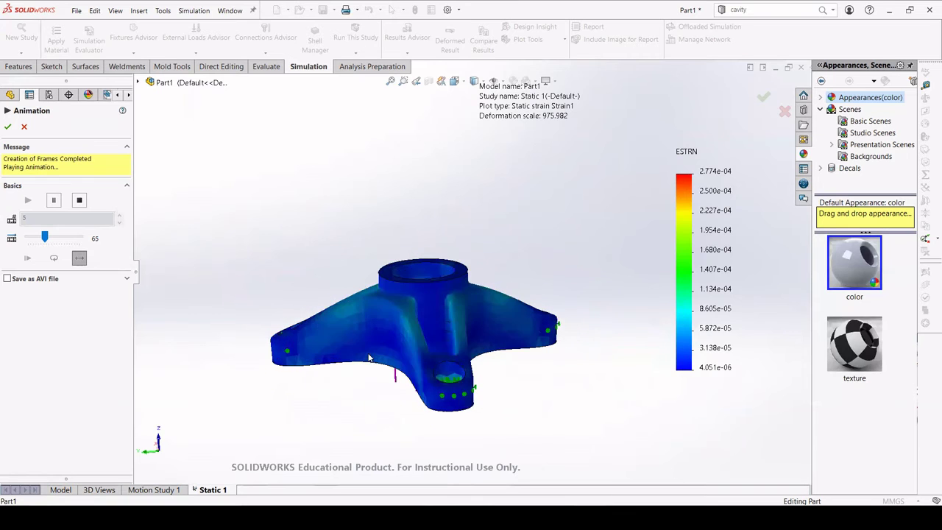
{"action": "mouse_move", "coordinate": [369, 358]}
{"action": "middle_mouse_down", "text": "ctrl"}
{"action": "mouse_move", "coordinate": [470, 253]}
{"action": "mouse_move", "coordinate": [451, 312]}
{"action": "middle_mouse_up", "text": "ctrl"}
{"action": "scroll", "coordinate": [451, 312], "scroll_direction": "down", "scroll_amount": 2}
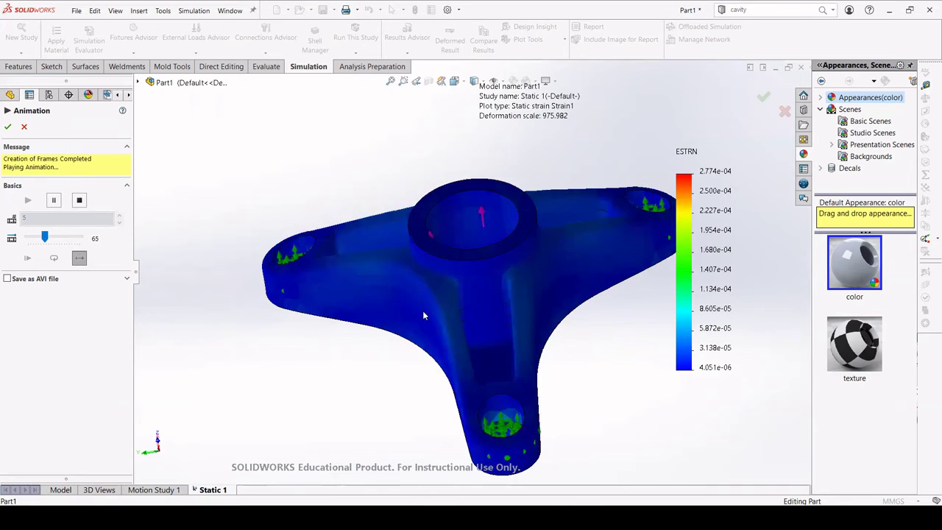
{"action": "scroll", "coordinate": [423, 315], "scroll_direction": "up", "scroll_amount": 2}
{"action": "scroll", "coordinate": [456, 280], "scroll_direction": "up", "scroll_amount": 2}
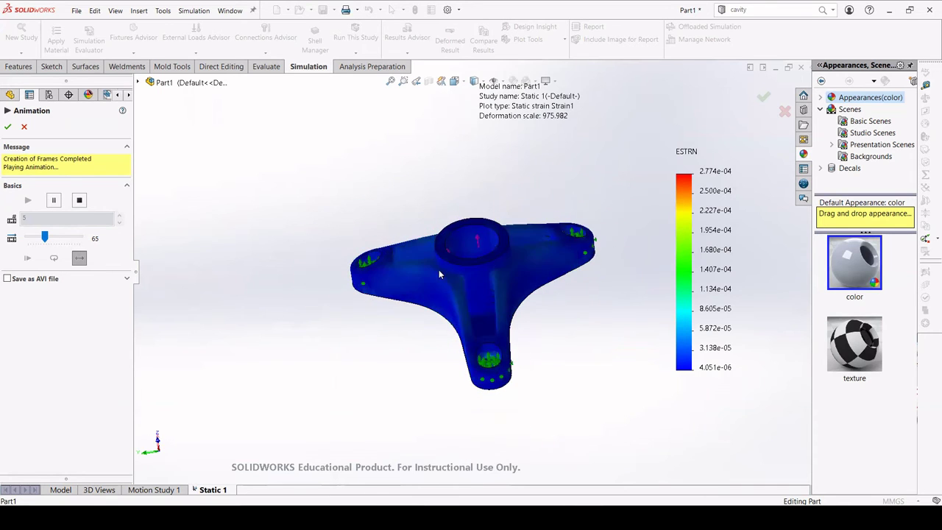
{"action": "middle_click_drag", "start_coordinate": [438, 275], "coordinate": [443, 331]}
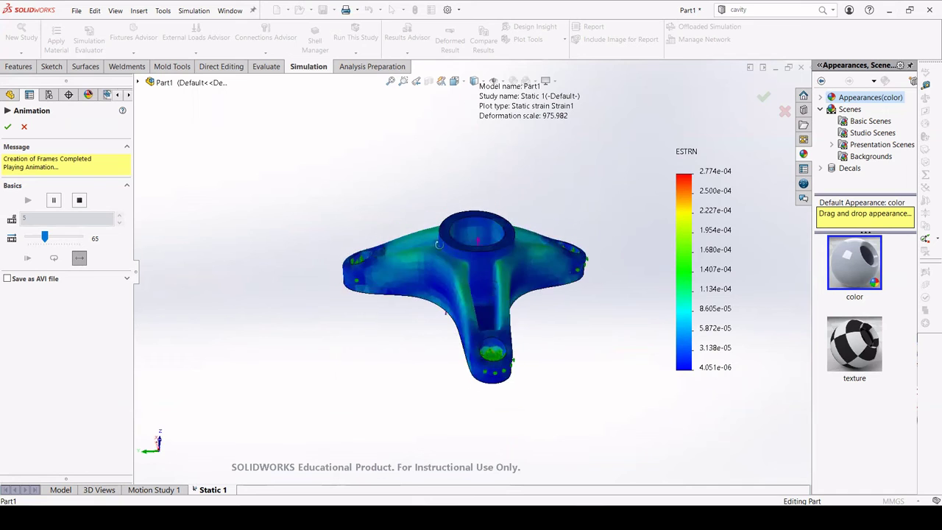
{"action": "middle_click_drag", "start_coordinate": [453, 272], "coordinate": [348, 227]}
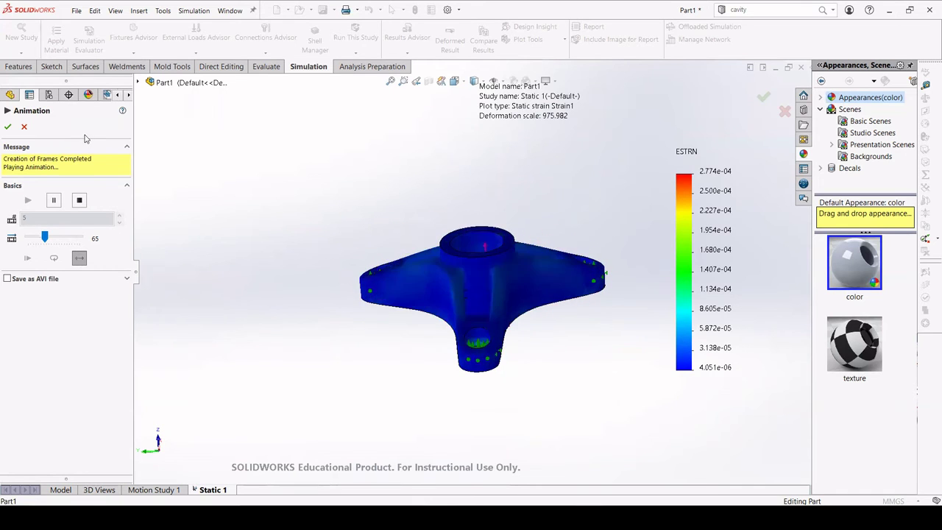
Step: End the animation and define a factor of safety plot with All and Automatic criterion
{"action": "left_click", "coordinate": [7, 127]}
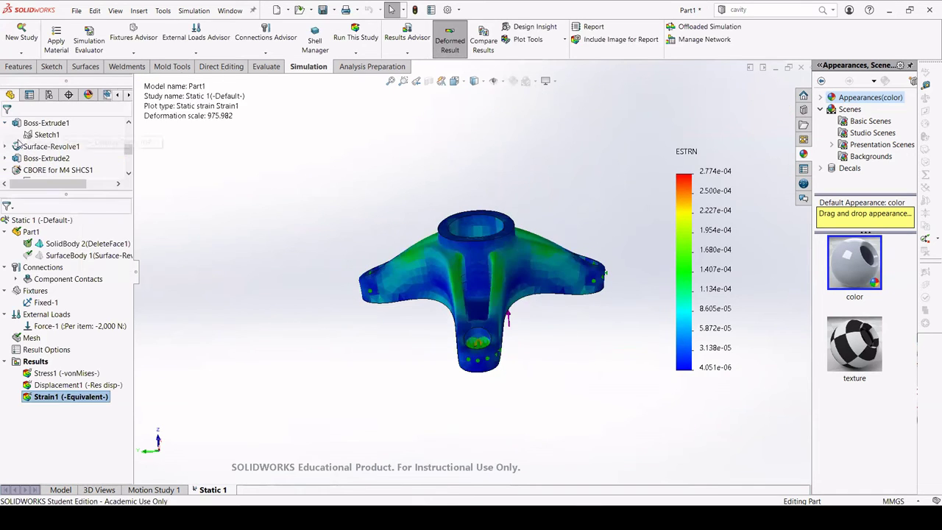
{"action": "left_click", "coordinate": [35, 362]}
{"action": "right_click", "coordinate": [35, 362]}
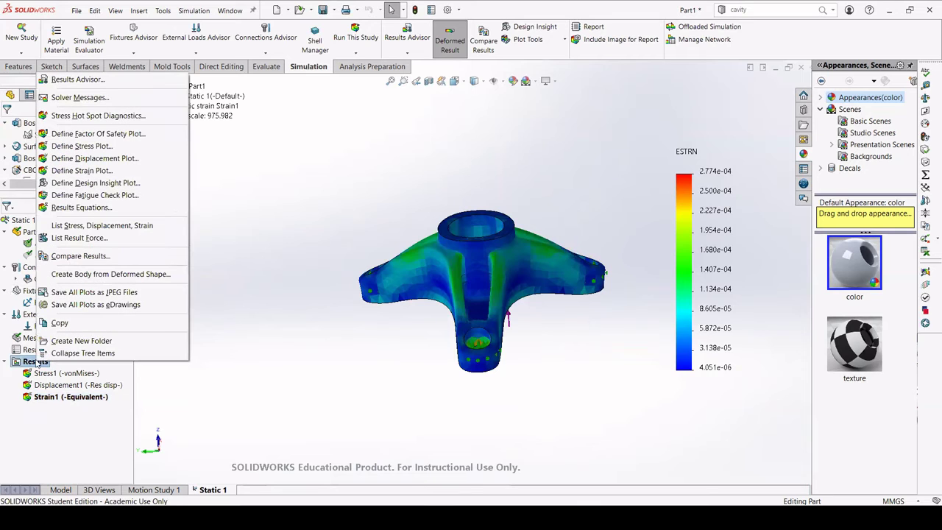
{"action": "key", "text": "Escape"}
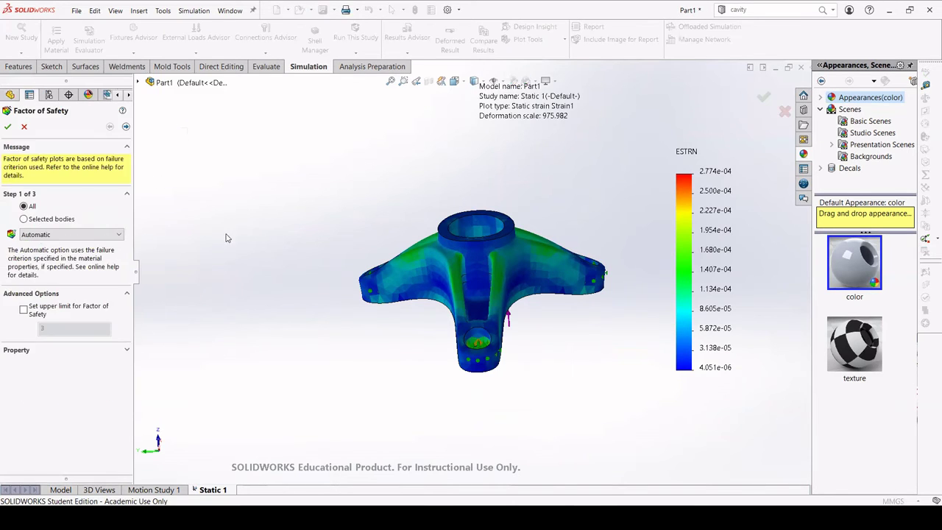
{"action": "left_click", "coordinate": [9, 128]}
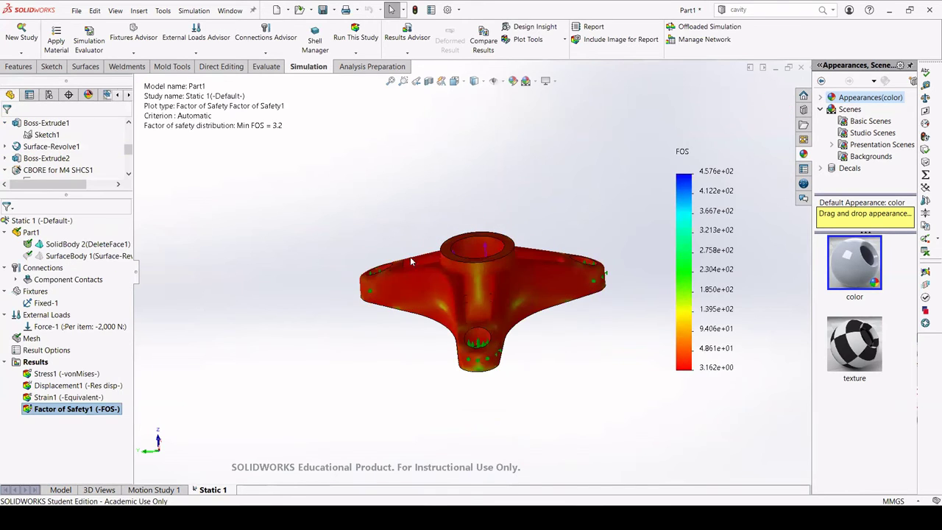
Step: Zoom and orbit the new Factor of Safety1 plot, briefly opening its action list
{"action": "scroll", "coordinate": [476, 251], "scroll_direction": "down", "scroll_amount": 3}
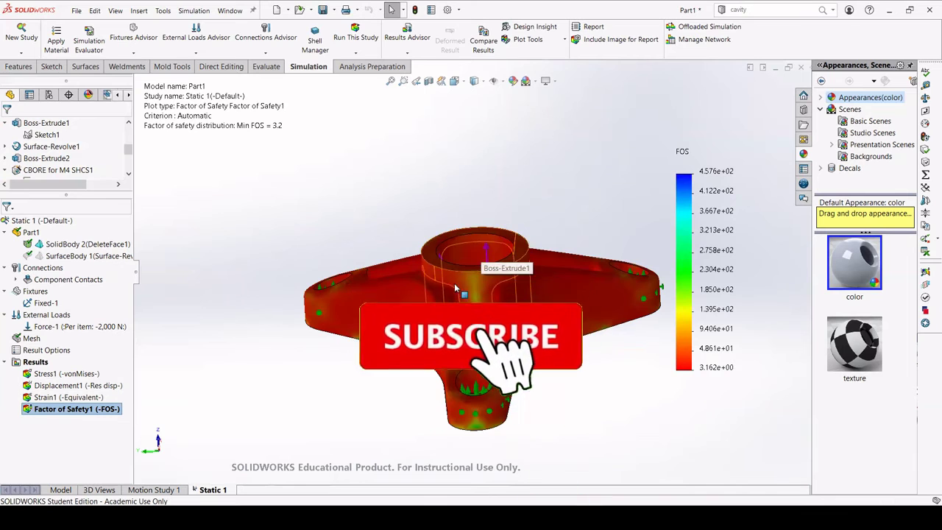
{"action": "middle_click_drag", "start_coordinate": [475, 247], "coordinate": [274, 313]}
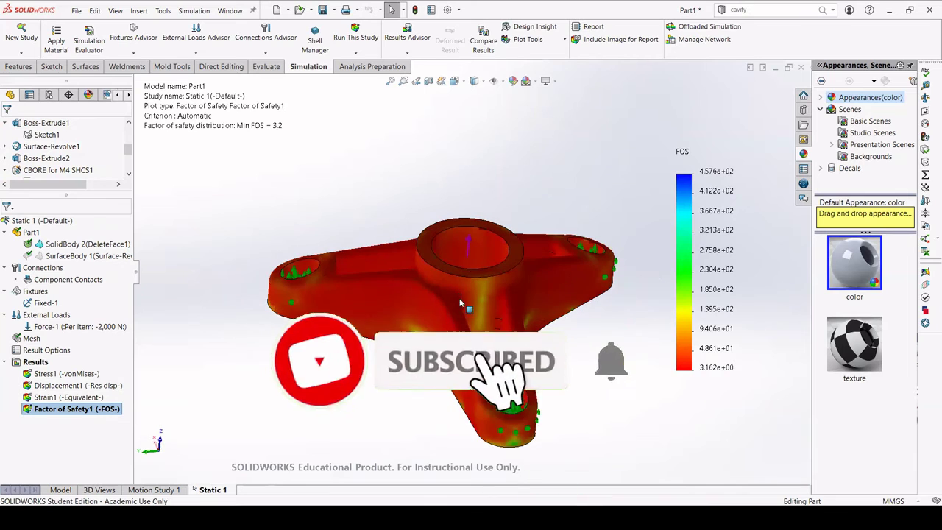
{"action": "right_click", "coordinate": [103, 412]}
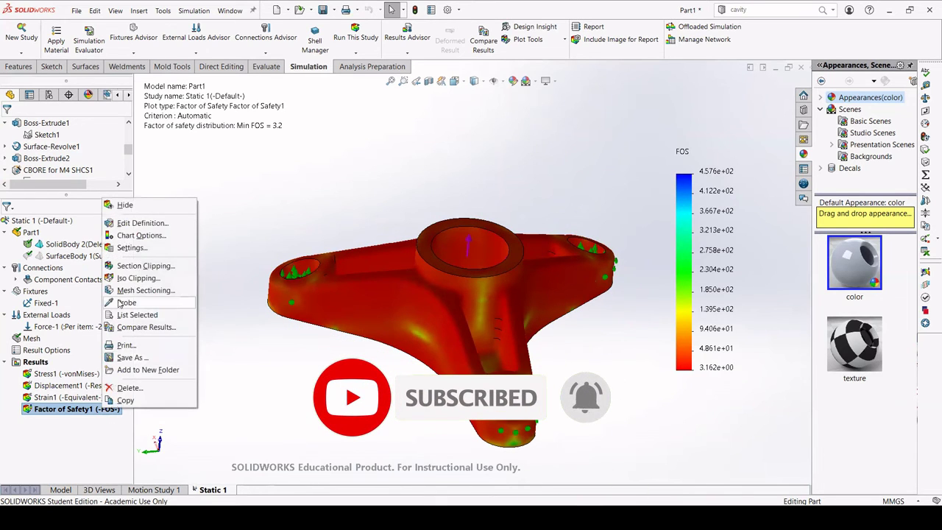
{"action": "left_click", "coordinate": [206, 241]}
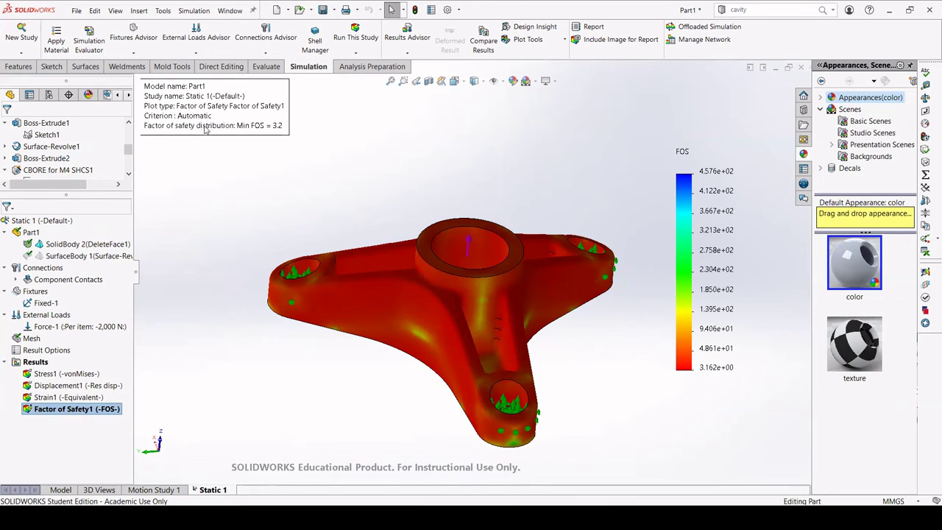
Step: Drag the plot information box down and right, then zoom the view
{"action": "left_click_drag", "start_coordinate": [148, 126], "coordinate": [221, 169]}
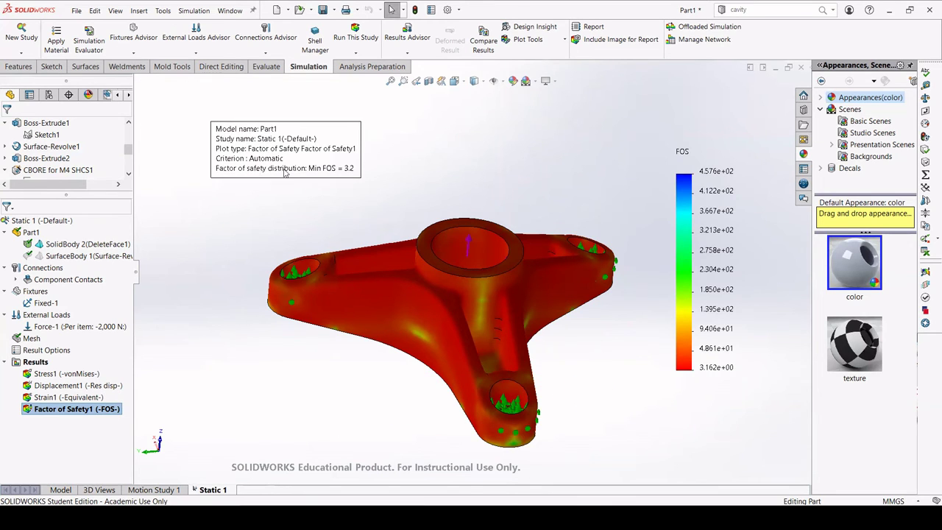
{"action": "scroll", "coordinate": [471, 272], "scroll_direction": "up", "scroll_amount": 3}
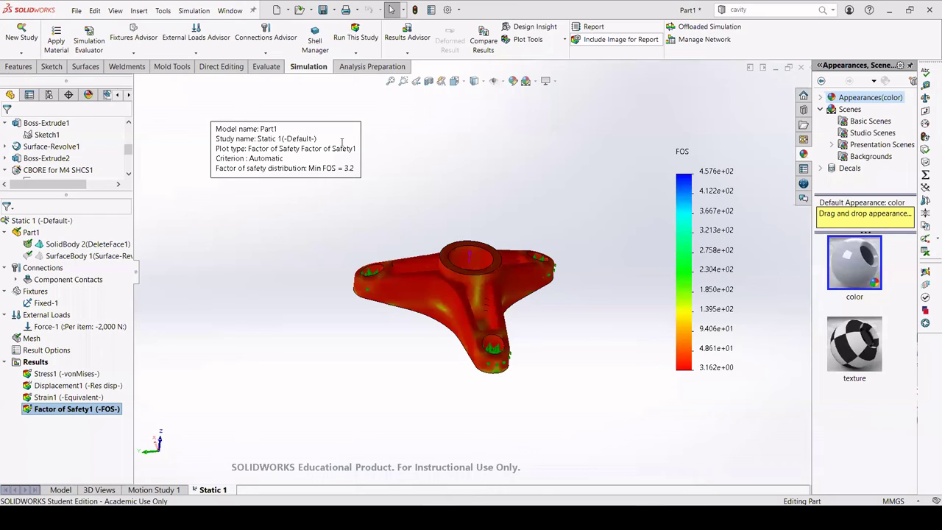
Step: Place a 'FOS=3.2' text note left of the spinner, then orbit to a lower side view
{"action": "left_click", "coordinate": [271, 227]}
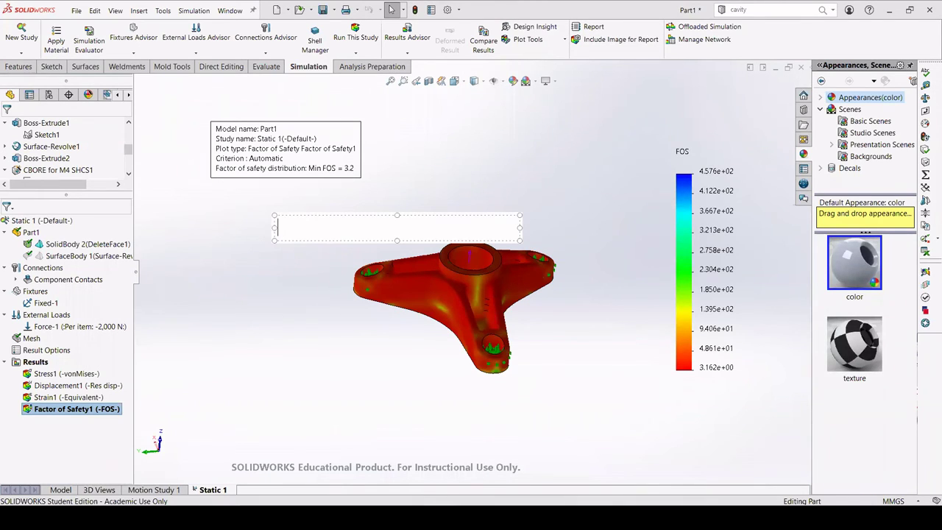
{"action": "type", "text": "FOS"}
{"action": "type", "text": "="}
{"action": "type", "text": "3."}
{"action": "type", "text": "2"}
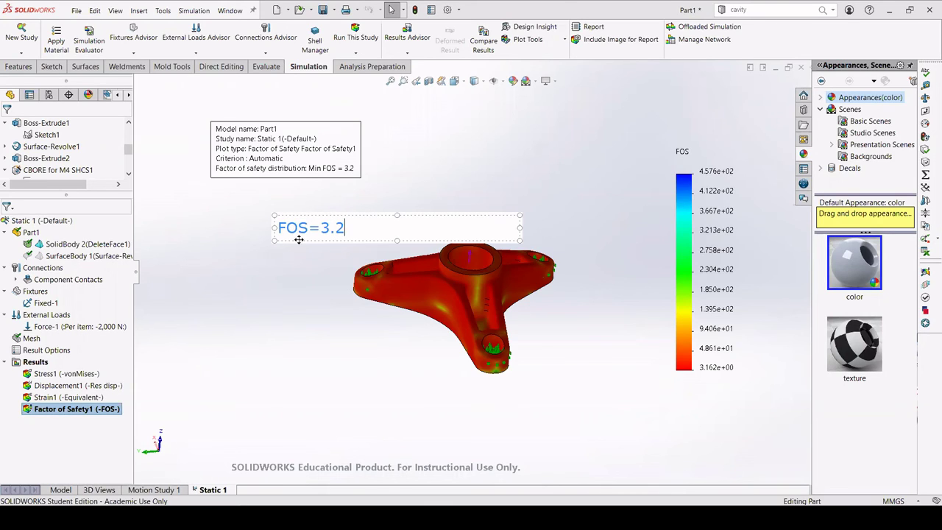
{"action": "left_click", "coordinate": [250, 224]}
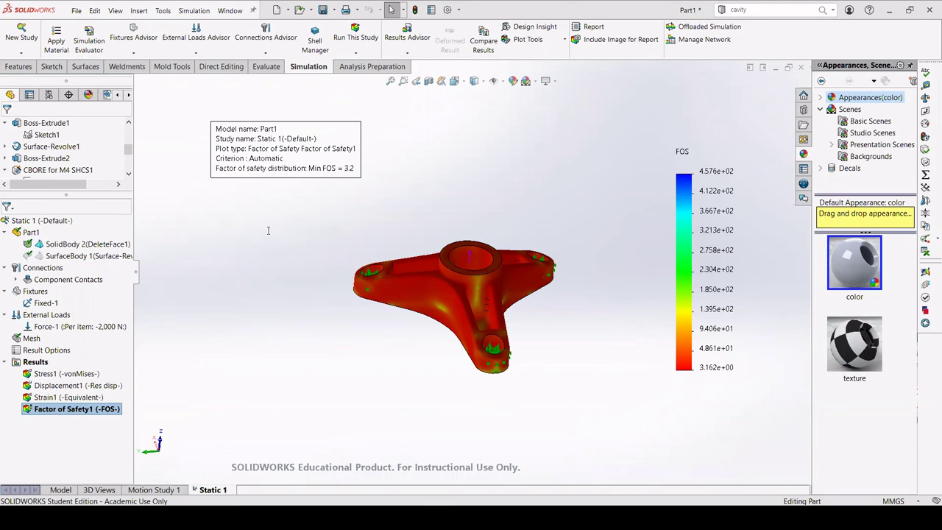
{"action": "double_click", "coordinate": [250, 217]}
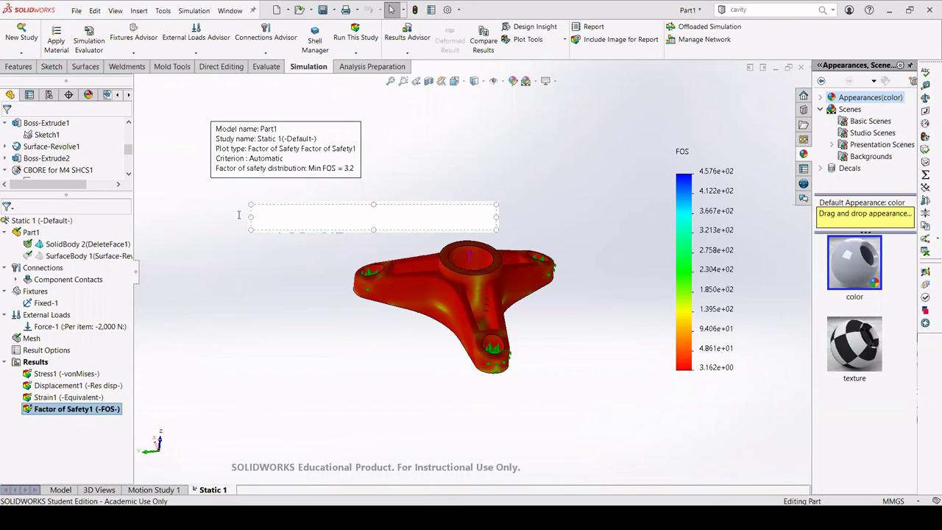
{"action": "left_click", "coordinate": [263, 199]}
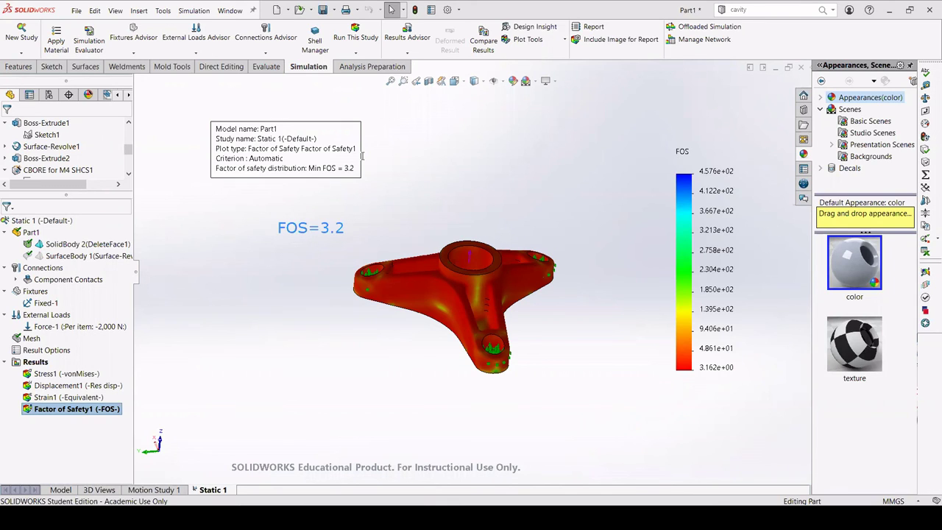
{"action": "left_click", "coordinate": [309, 207]}
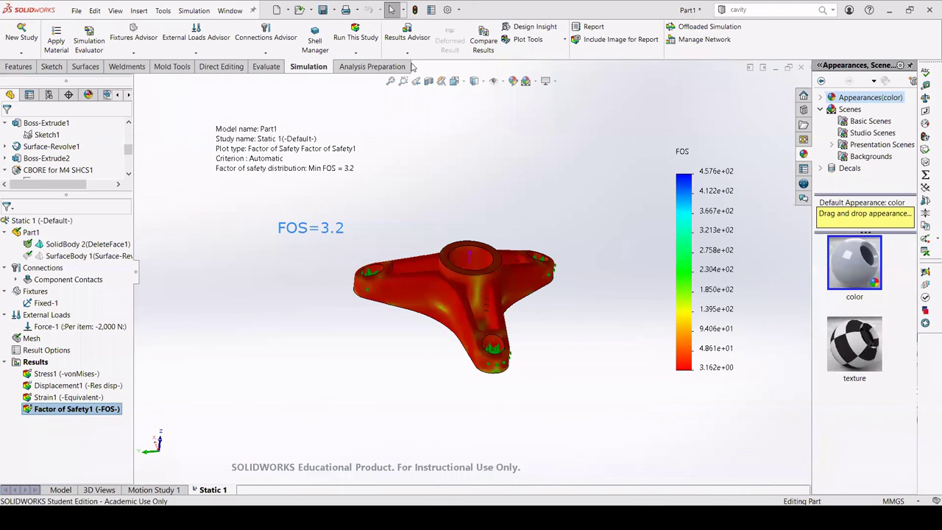
{"action": "mouse_move", "coordinate": [456, 199]}
{"action": "middle_mouse_down"}
{"action": "mouse_move", "coordinate": [474, 200]}
{"action": "mouse_move", "coordinate": [431, 189]}
{"action": "middle_mouse_up"}
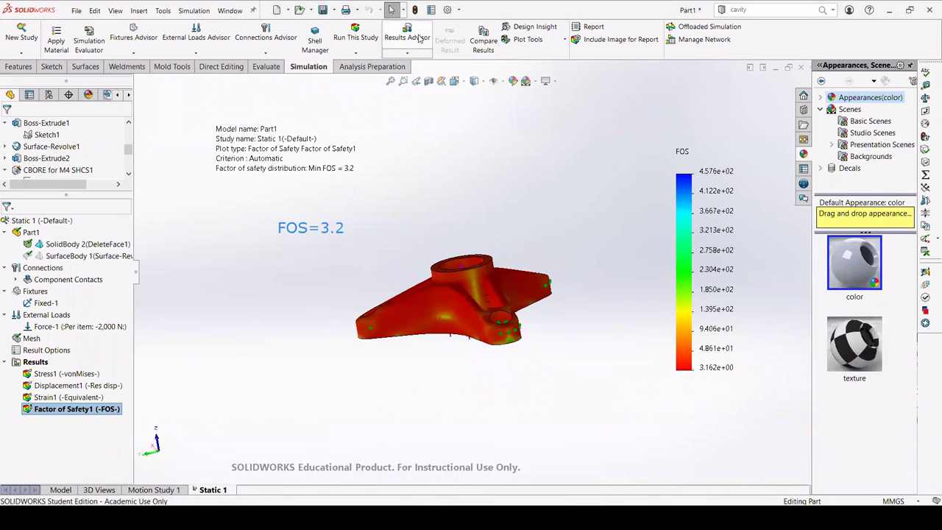